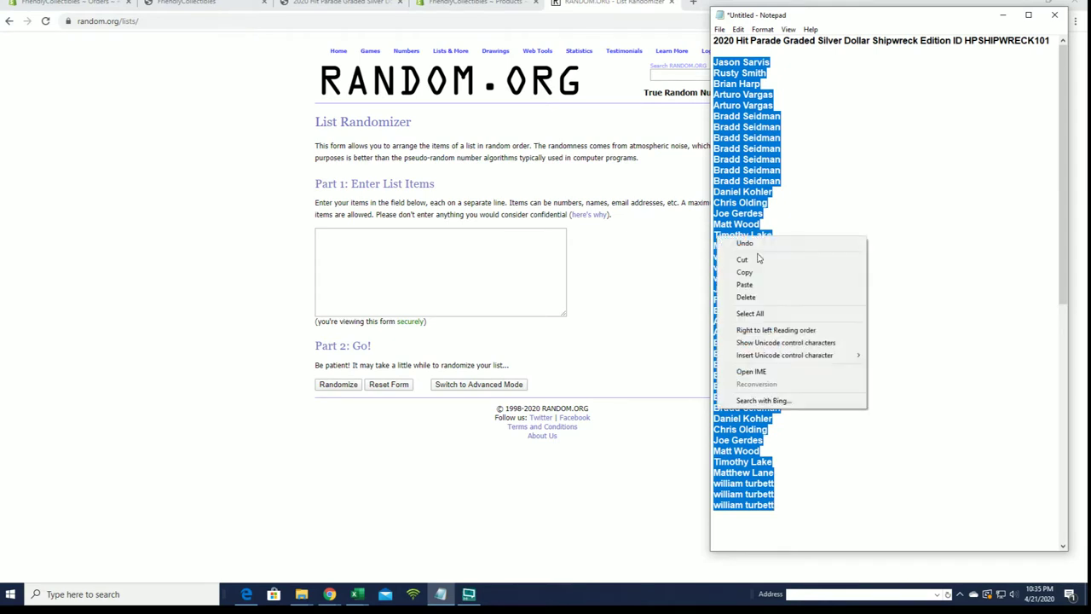
Step: Copy the selected owner names from Notepad, paste them into the List Randomizer's item field and randomize the list
click(759, 279)
click(344, 245)
right_click(346, 245)
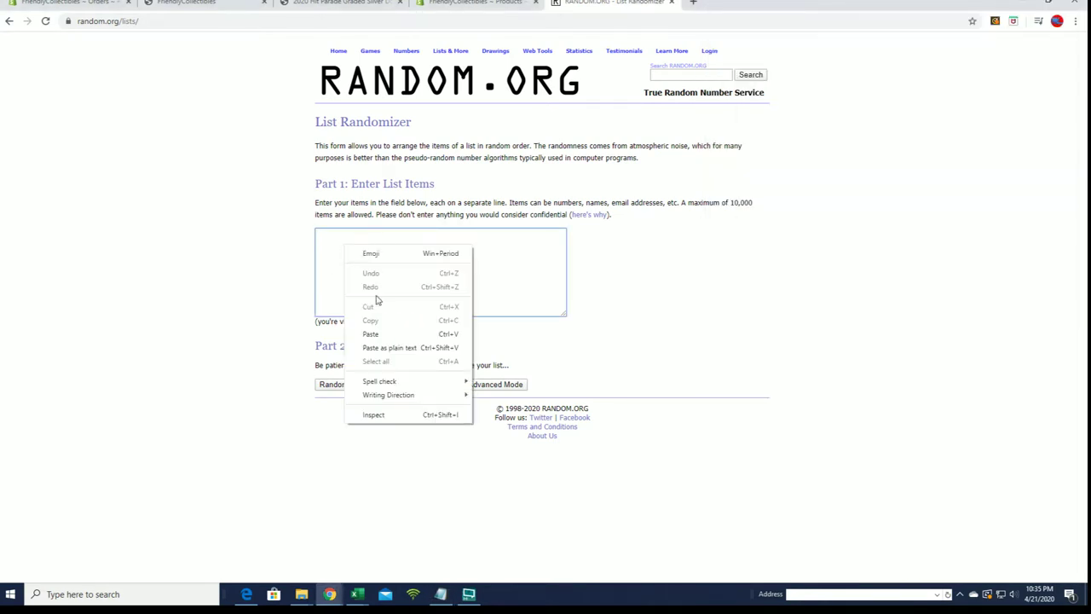
click(383, 334)
click(338, 385)
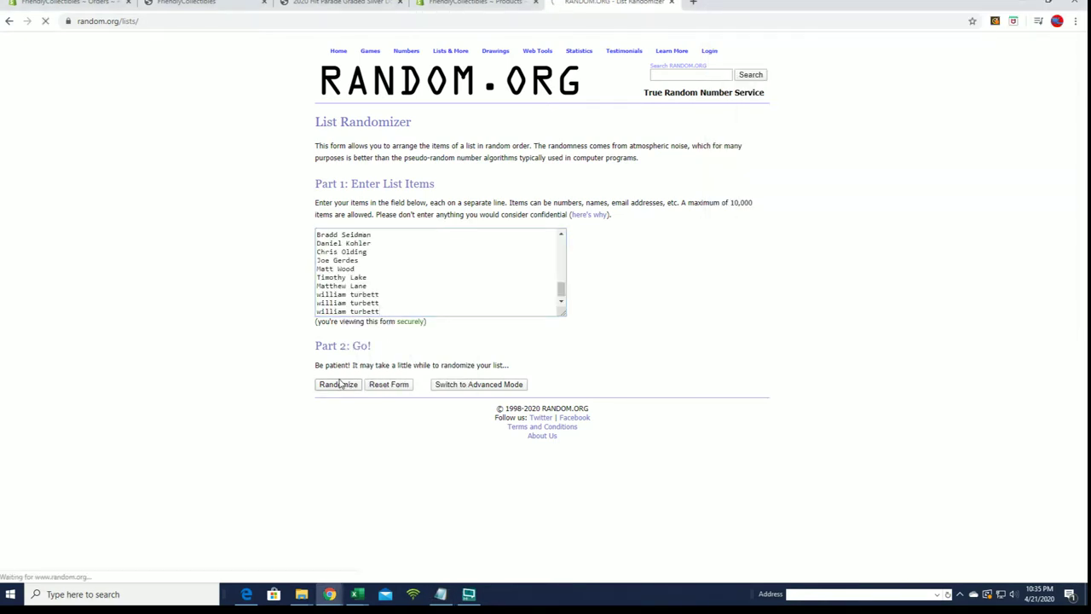
Step: Randomize the name list again repeatedly until it has been shuffled seven times in total
scroll(320, 495, down, 1)
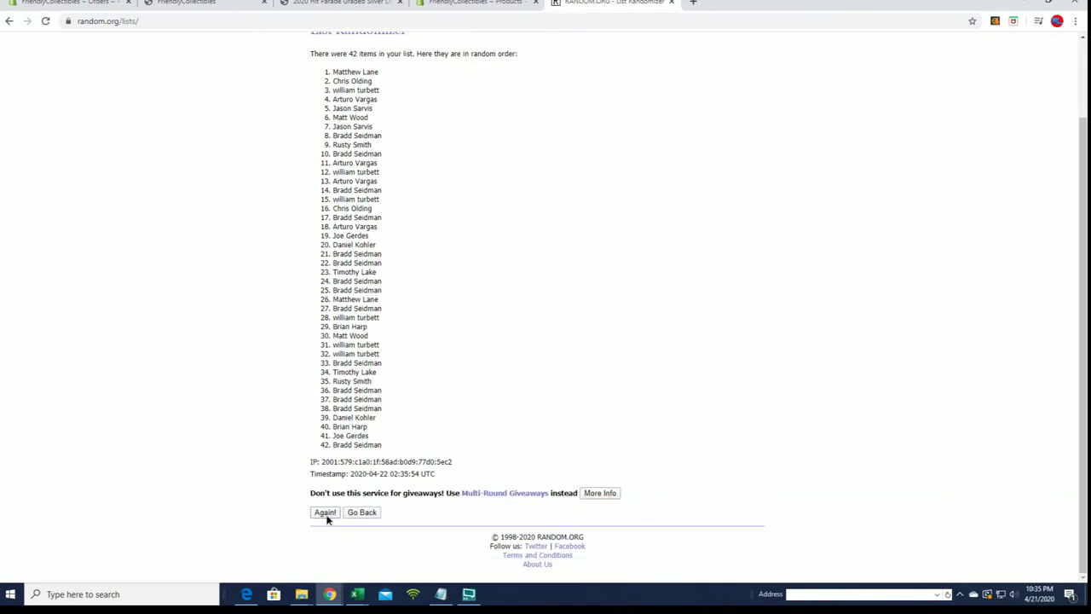
click(324, 512)
scroll(323, 515, down, 1)
click(324, 512)
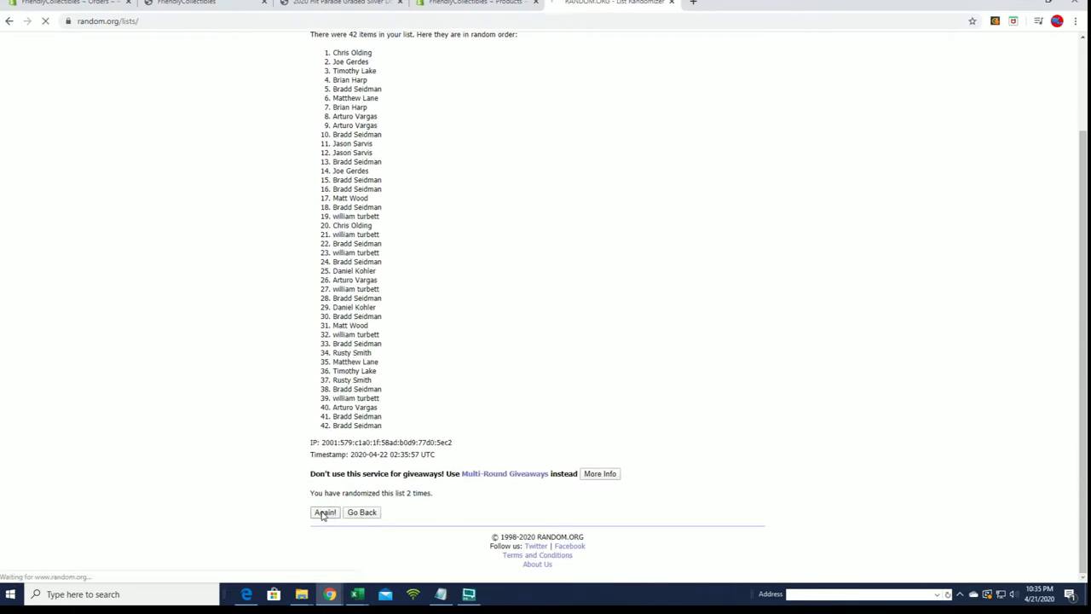
scroll(322, 514, down, 1)
click(324, 512)
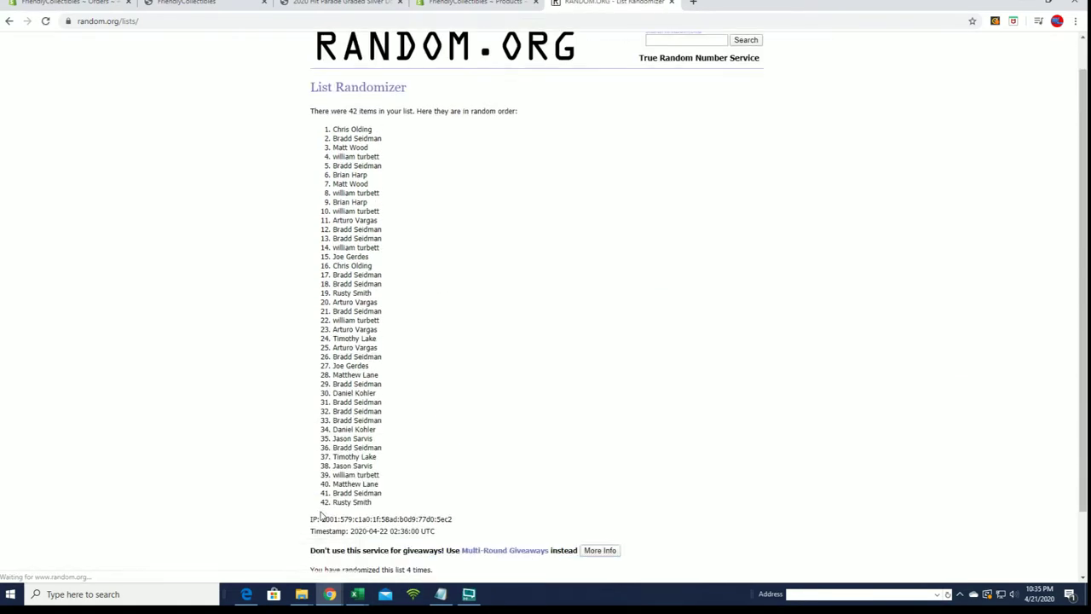
scroll(322, 514, down, 1)
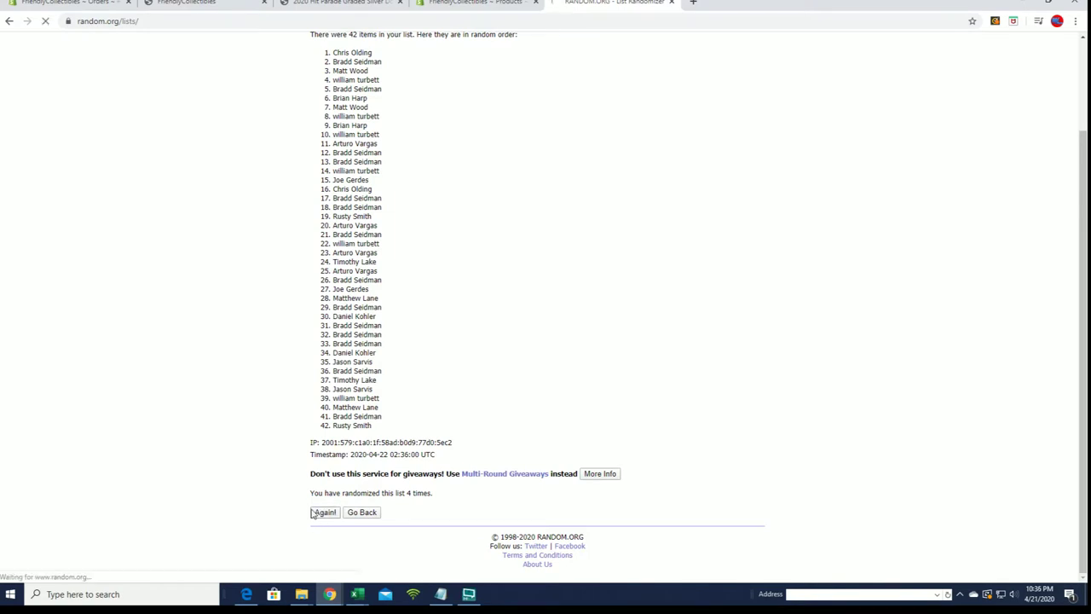
click(322, 512)
scroll(320, 510, down, 1)
click(327, 513)
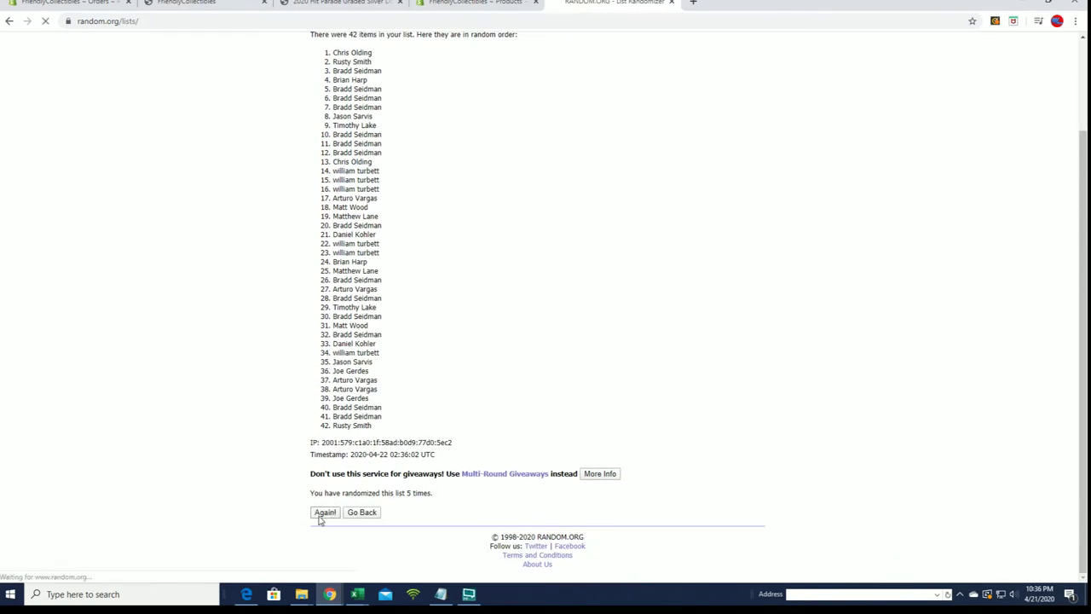
scroll(322, 514, down, 1)
click(323, 512)
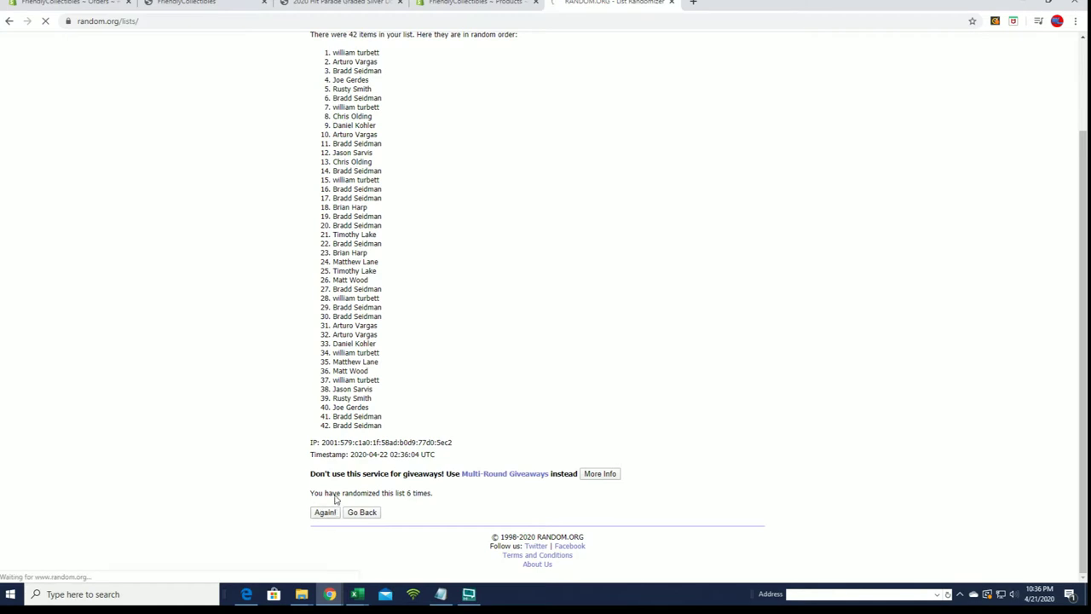
scroll(329, 483, down, 1)
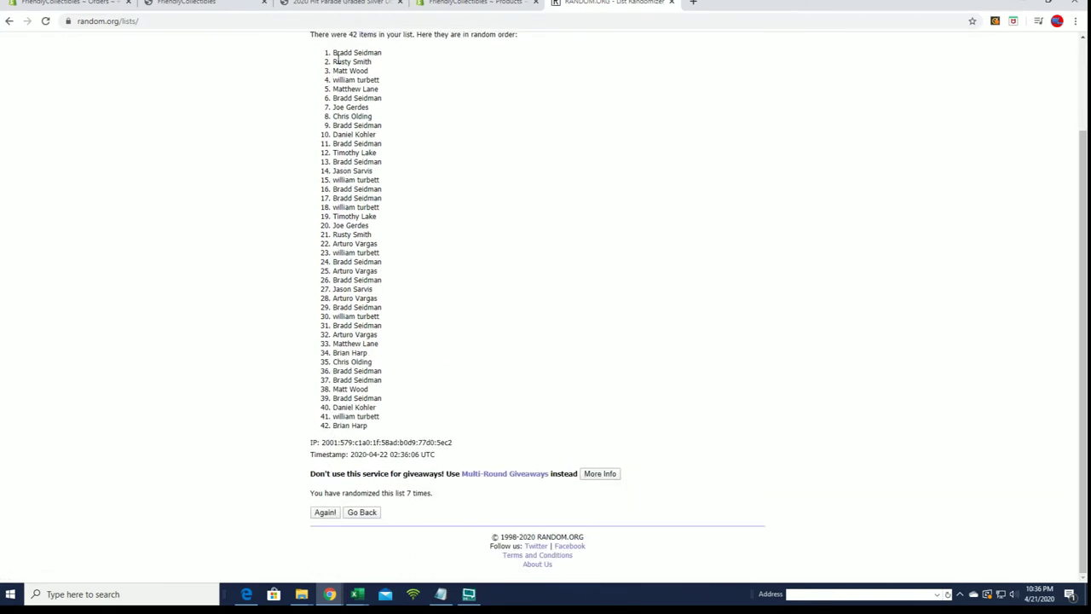
Step: Select all the names in the final randomized list, from item 1 through item 42
drag(336, 51, 422, 320)
click(353, 109)
drag(334, 49, 420, 429)
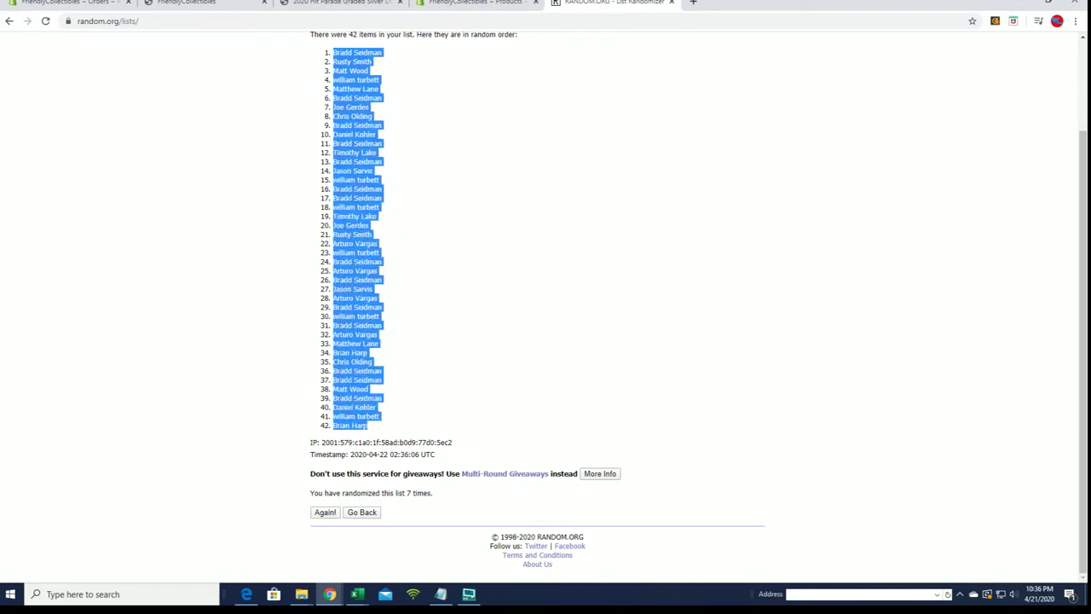
Step: Switch to the blank Excel workbook, maximize its window and widen column A
key(alt+Tab)
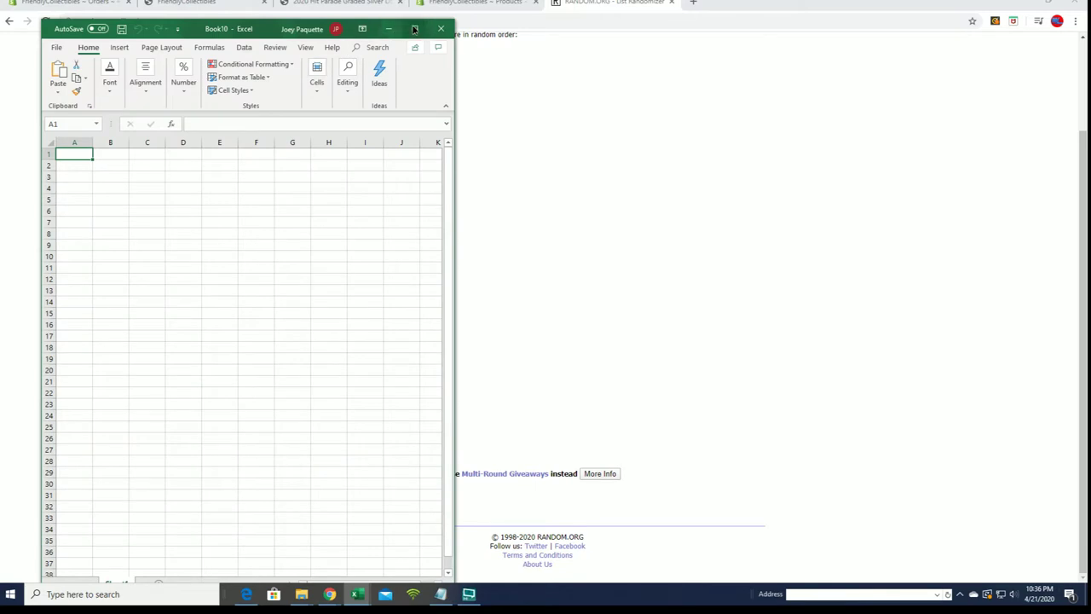
click(416, 28)
drag(48, 115, 110, 114)
click(91, 127)
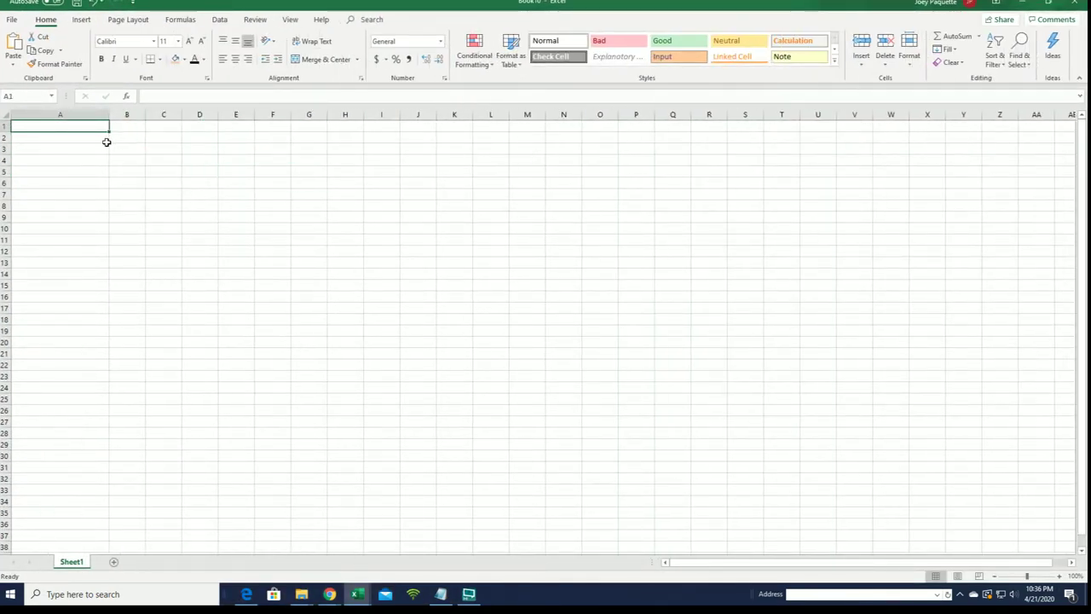
Step: Enter the headers OWNERS in A1 and YEARS in B1, and widen column B
text(O)
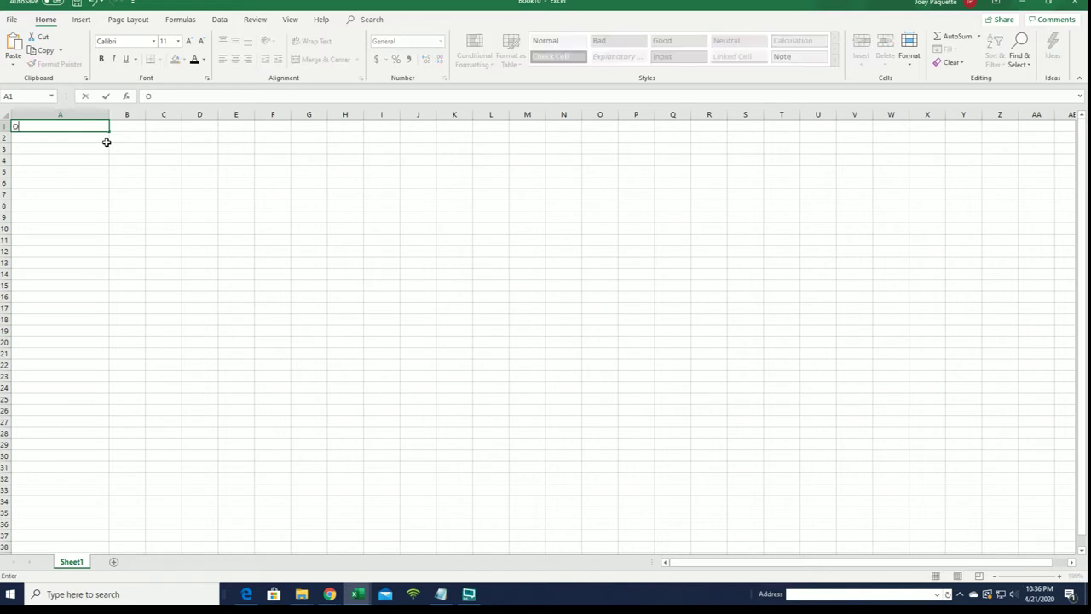
text(WNERS)
key(Tab)
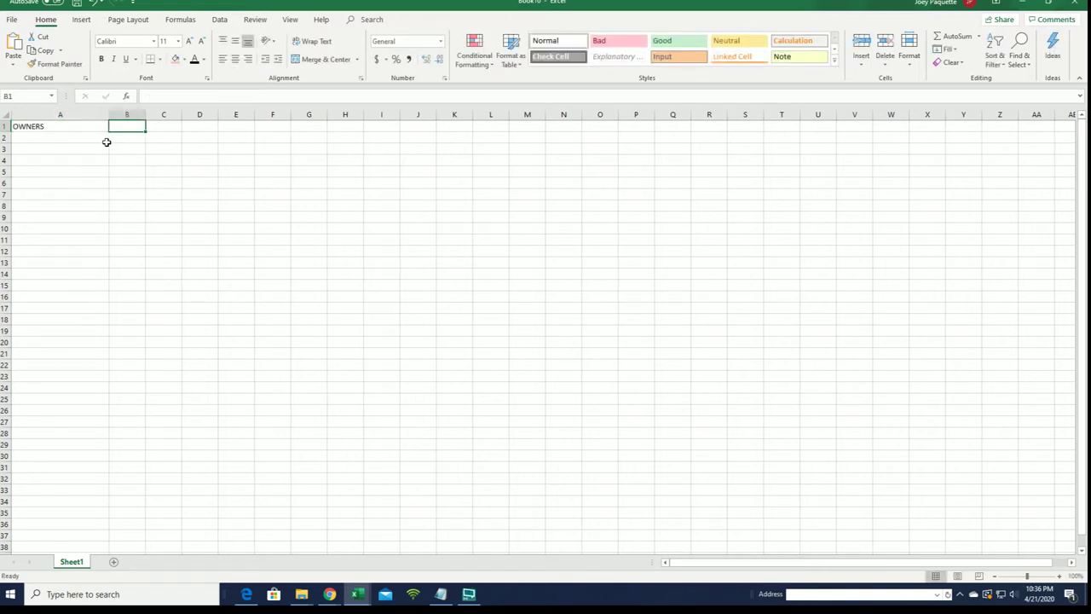
text(YEARS)
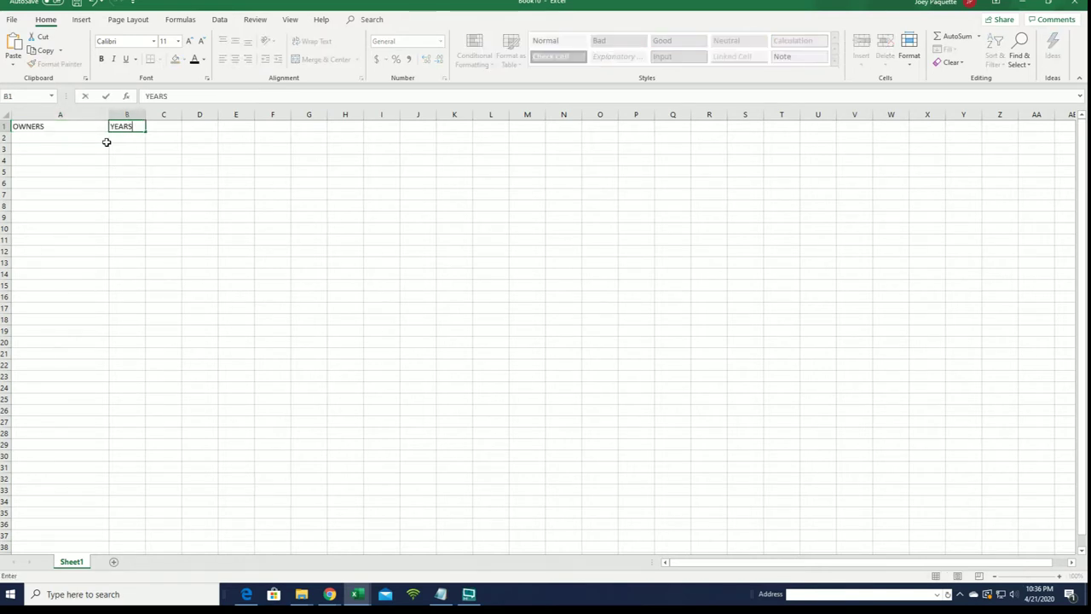
click(182, 184)
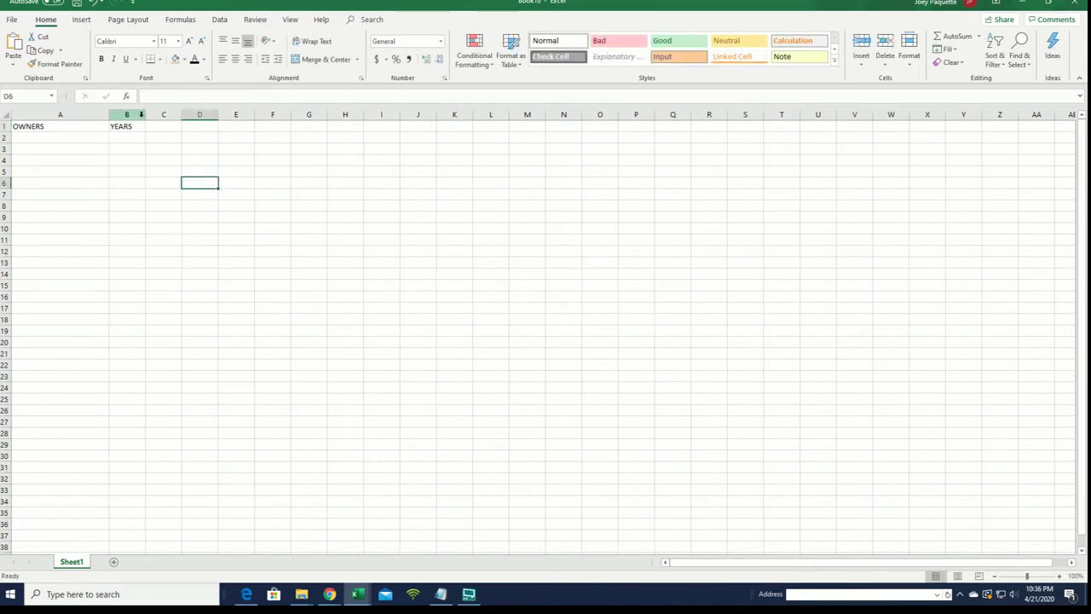
drag(146, 115, 266, 114)
click(271, 127)
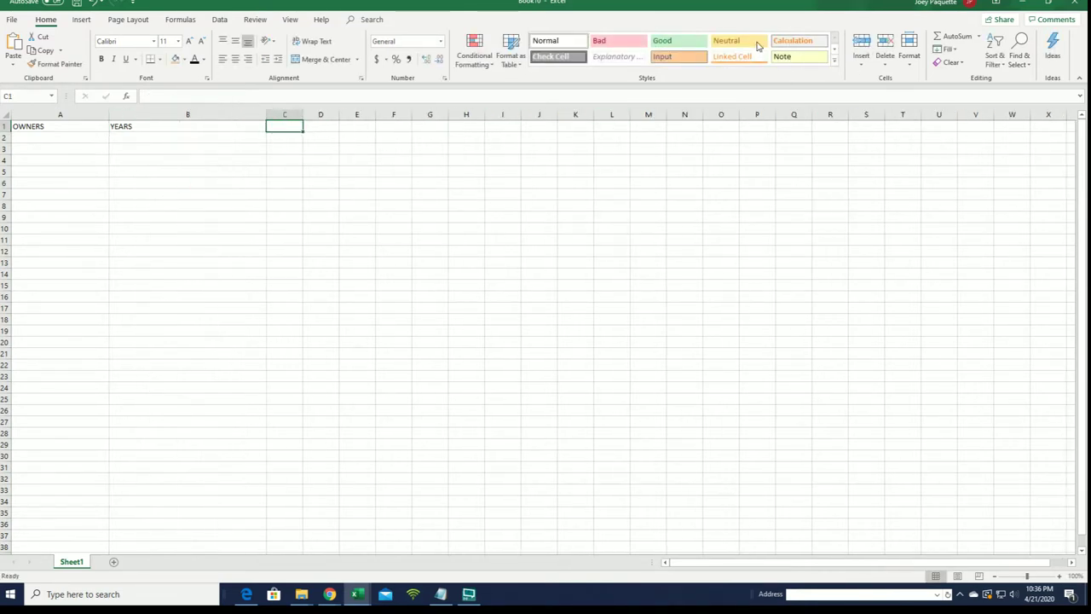
Step: Return to the RANDOM.ORG results in the browser and copy the selected randomized names
click(997, 3)
scroll(463, 165, up, 1)
scroll(390, 144, down, 1)
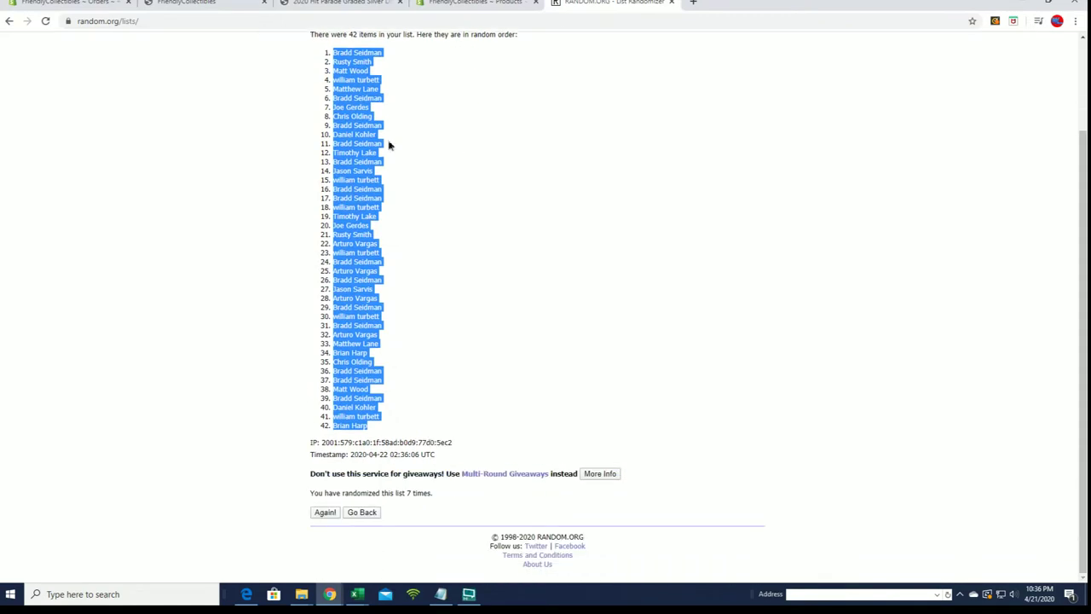
right_click(390, 144)
click(400, 151)
Step: Switch to Excel and paste the copied names as unformatted text starting in cell A2 under OWNERS
key(alt+Tab)
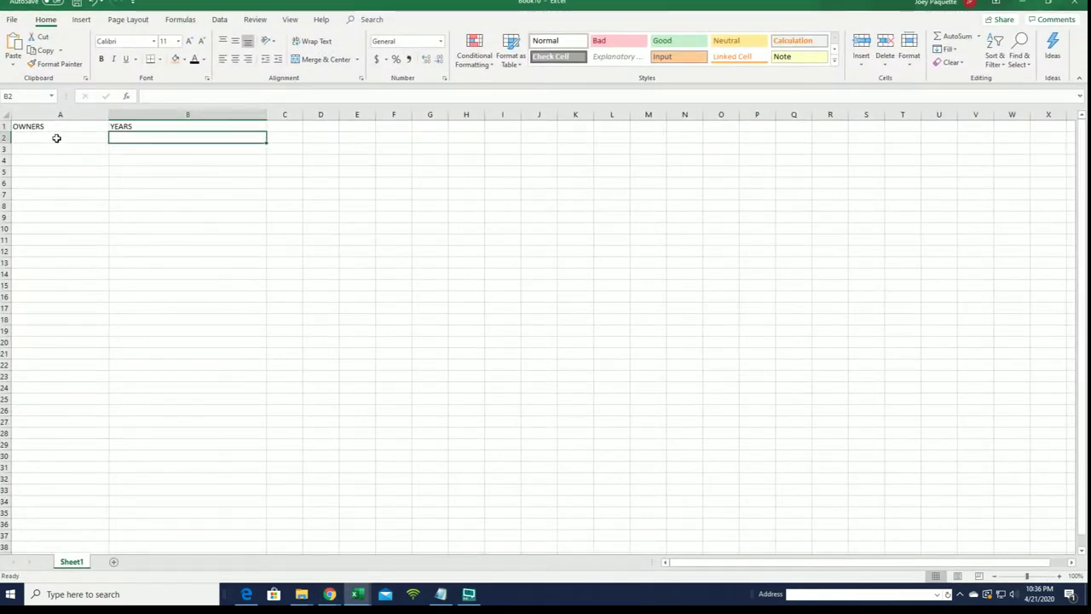
click(56, 139)
right_click(58, 138)
click(102, 203)
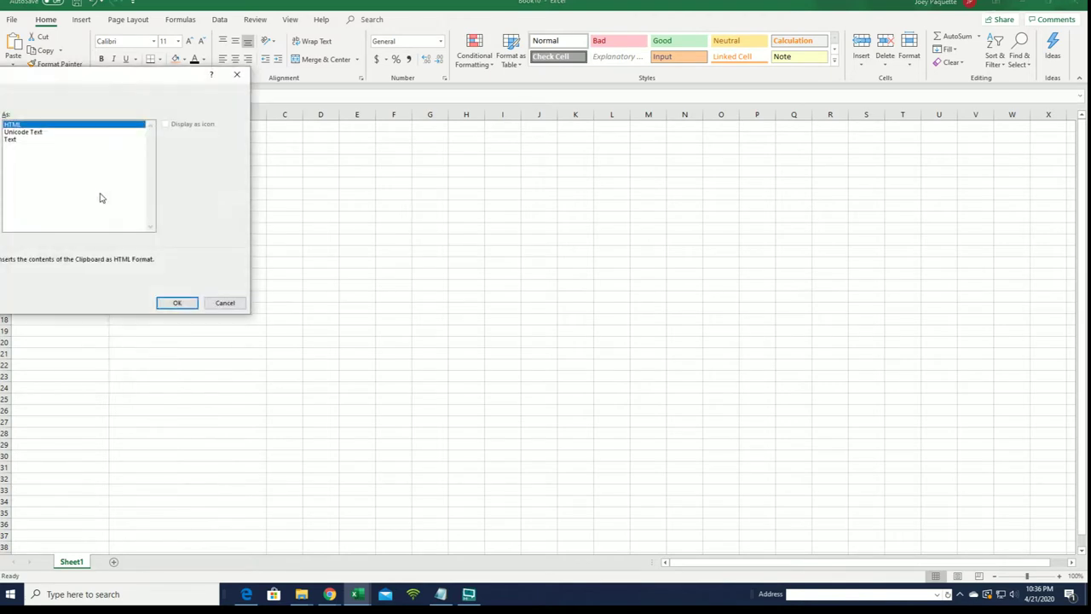
click(34, 139)
click(177, 303)
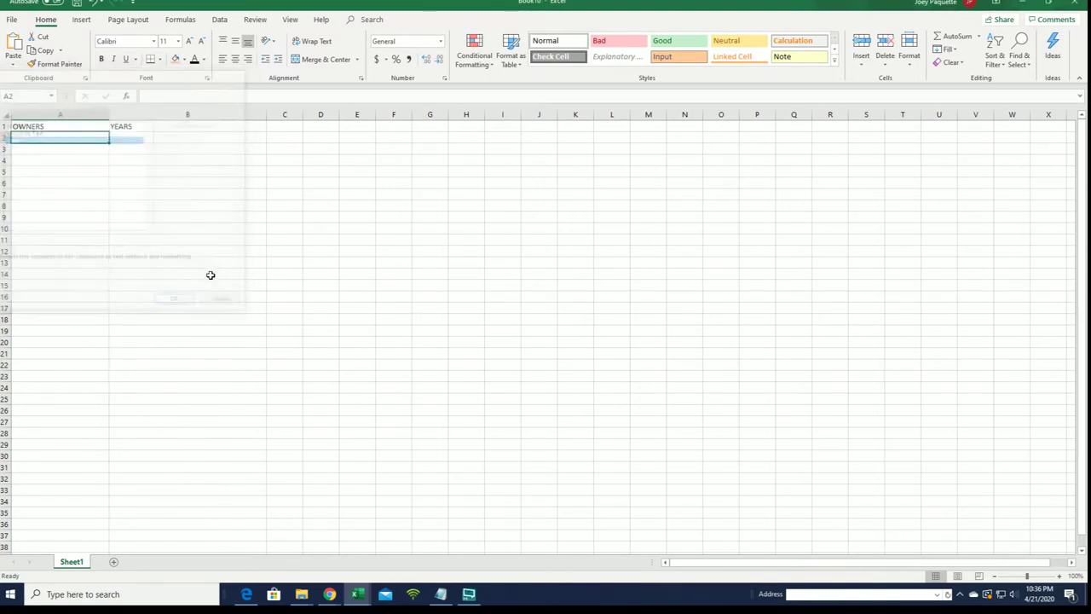
Step: Narrow column A to suit the owner names and check the pasted list through to its last row
drag(112, 115, 90, 115)
scroll(136, 212, down, 7)
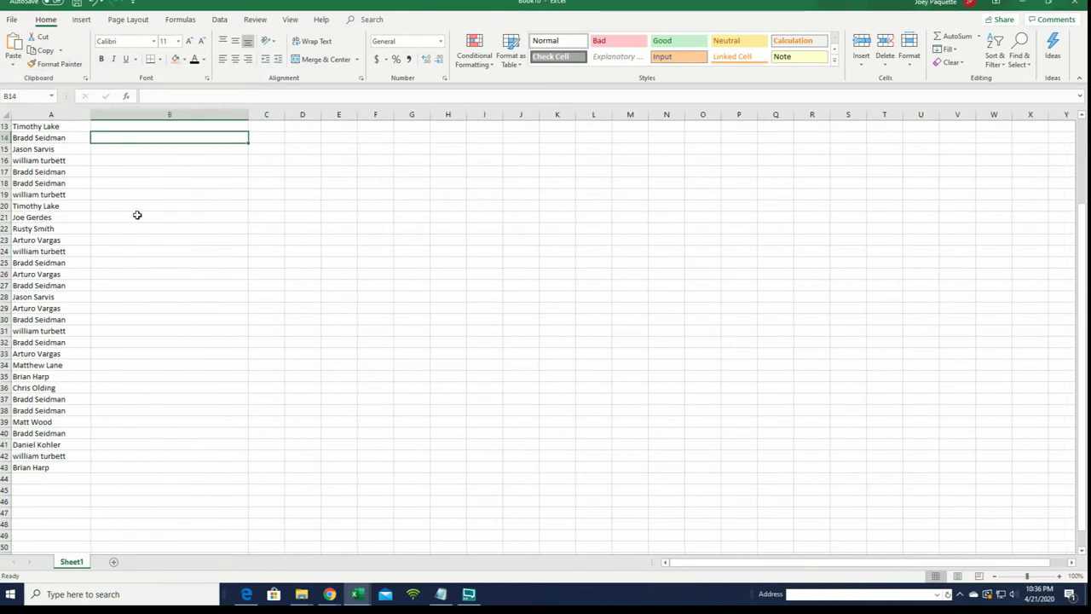
scroll(136, 212, up, 7)
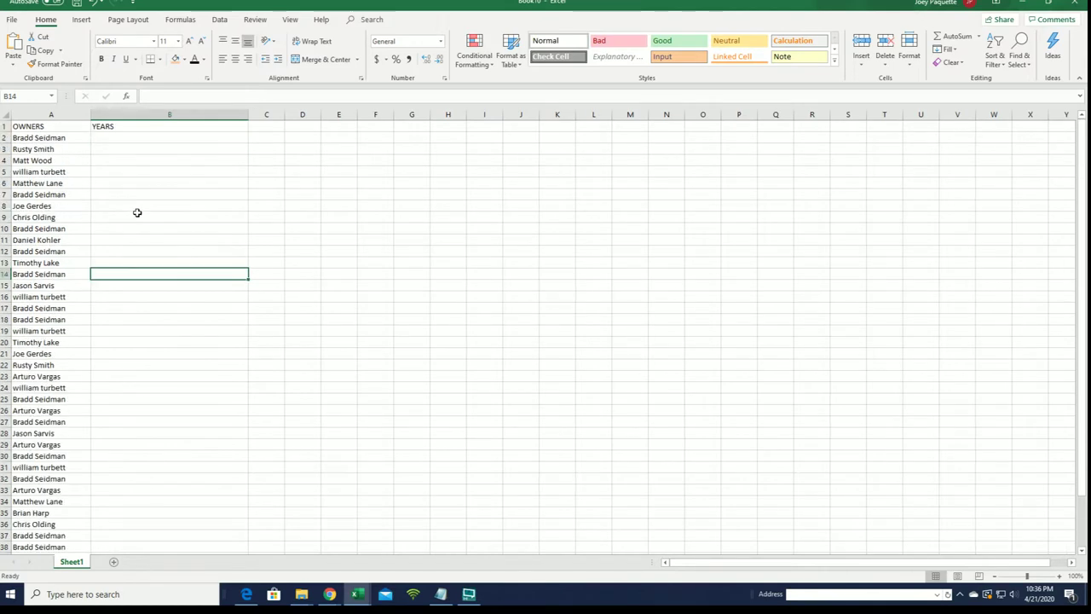
scroll(136, 212, down, 4)
scroll(136, 211, up, 4)
click(96, 142)
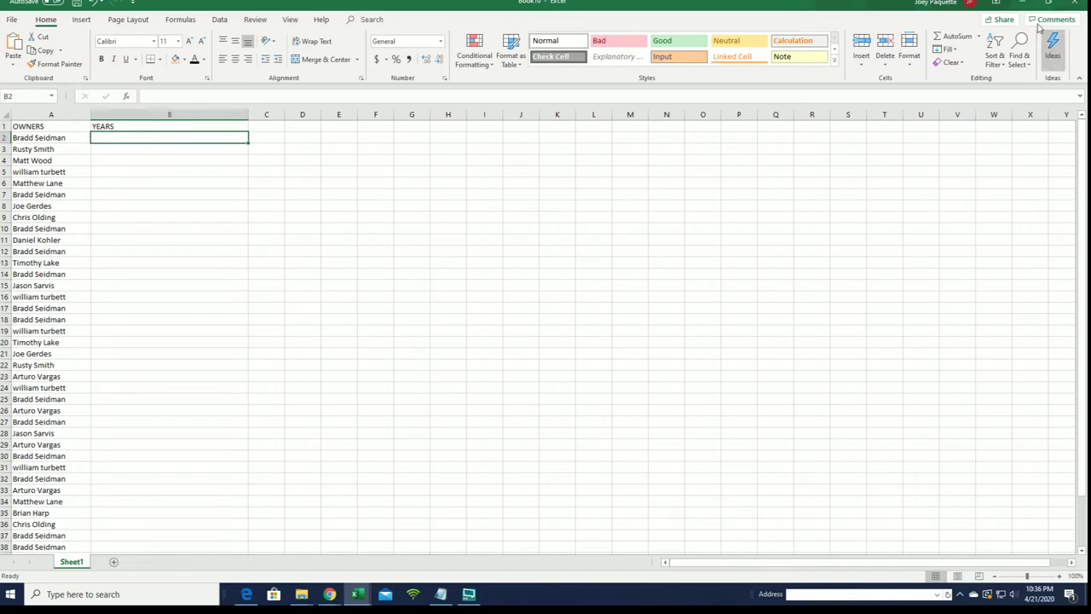
Step: Switch back to the browser and open a blank List Randomizer form on RANDOM.ORG
click(1022, 3)
scroll(494, 136, up, 2)
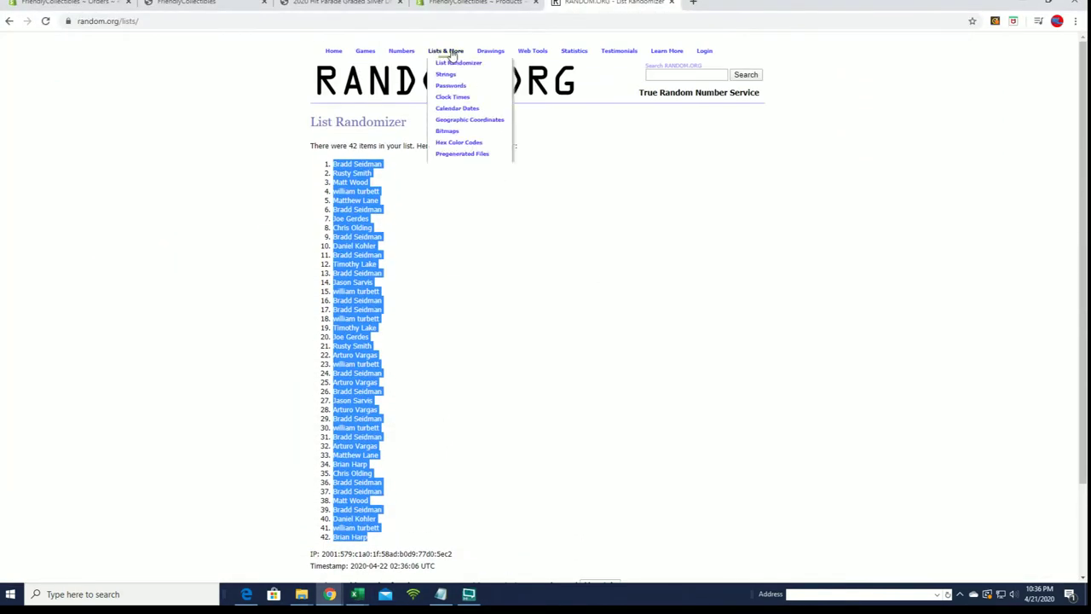
click(452, 65)
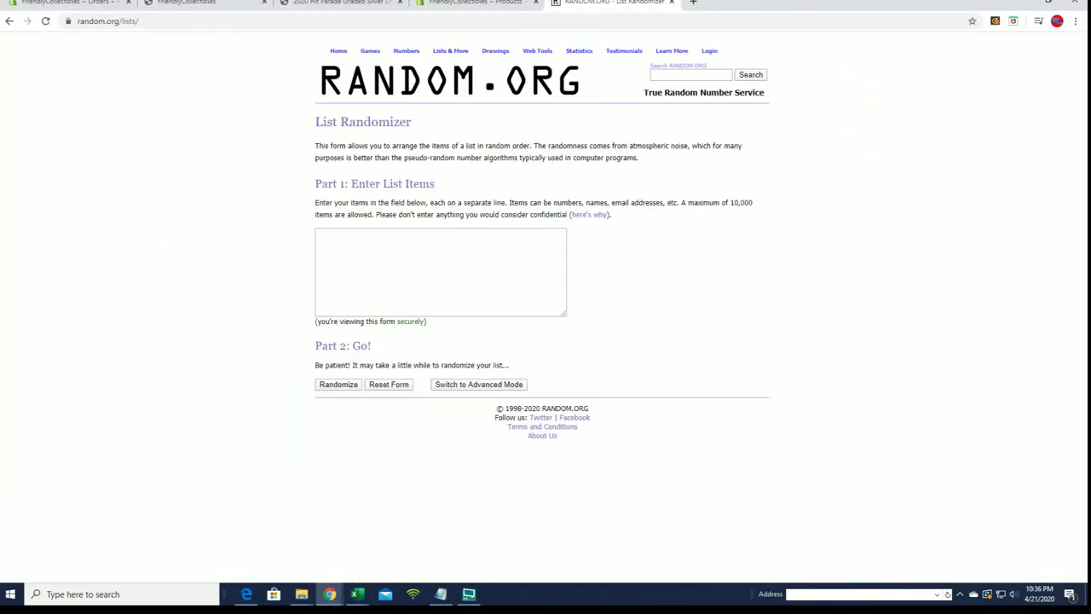
Step: Switch to Notepad and copy the list of years from 1881 through 1923
key(alt+Tab)
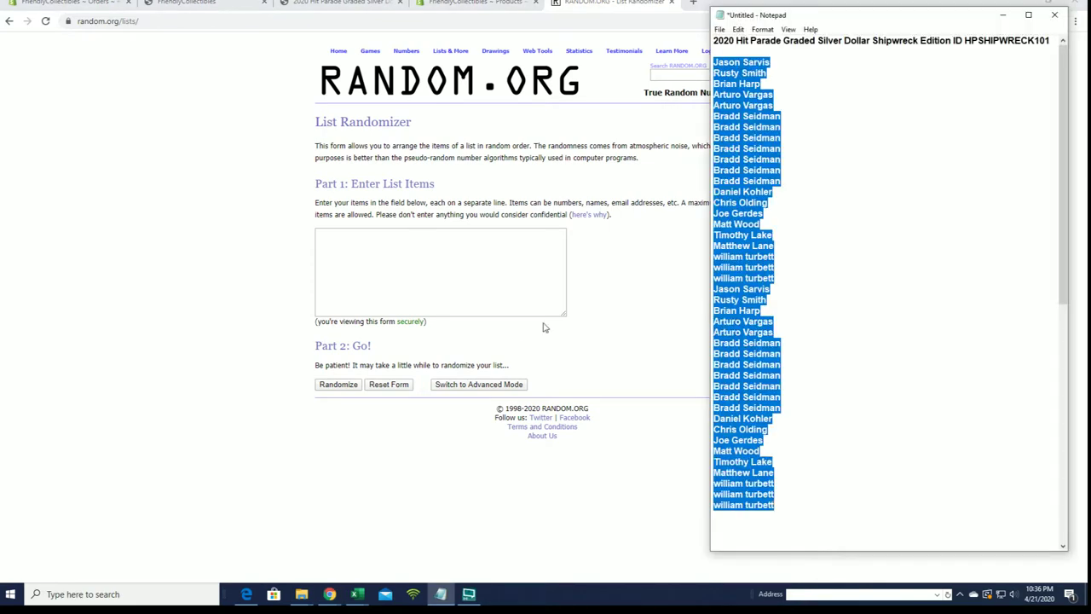
scroll(894, 231, down, 9)
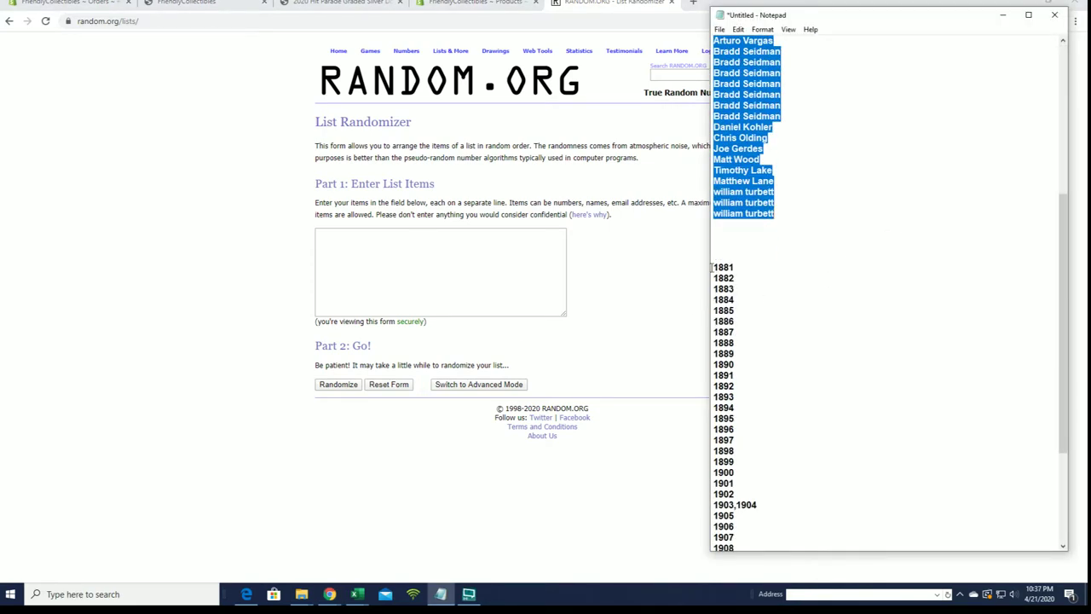
drag(712, 268, 758, 534)
right_click(758, 534)
click(772, 426)
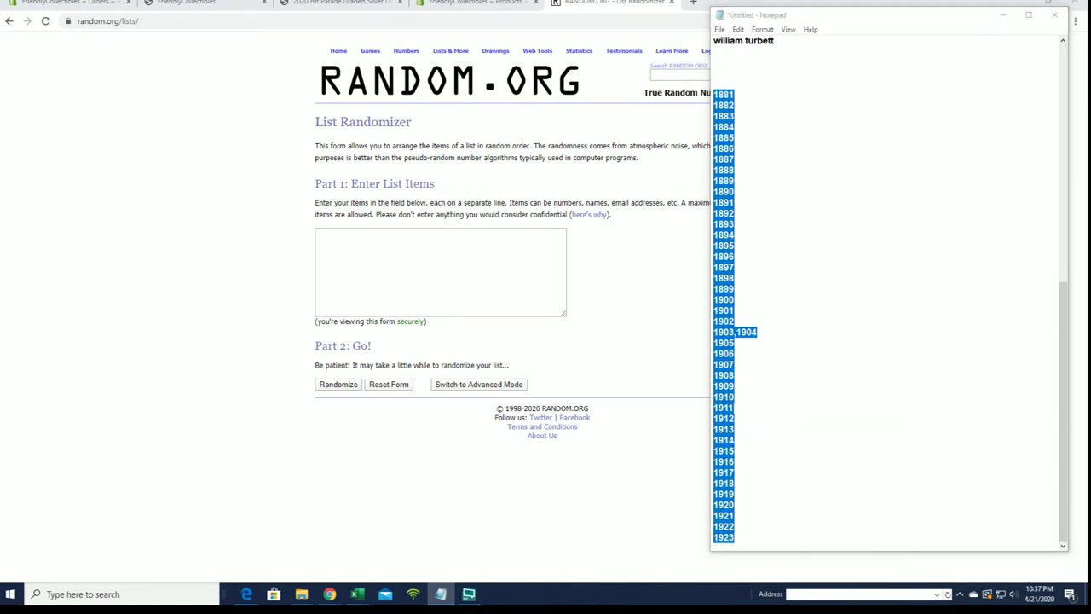
Step: Switch to Excel and paste the copied years as unformatted text starting in cell B2 under YEARS
click(357, 595)
right_click(134, 137)
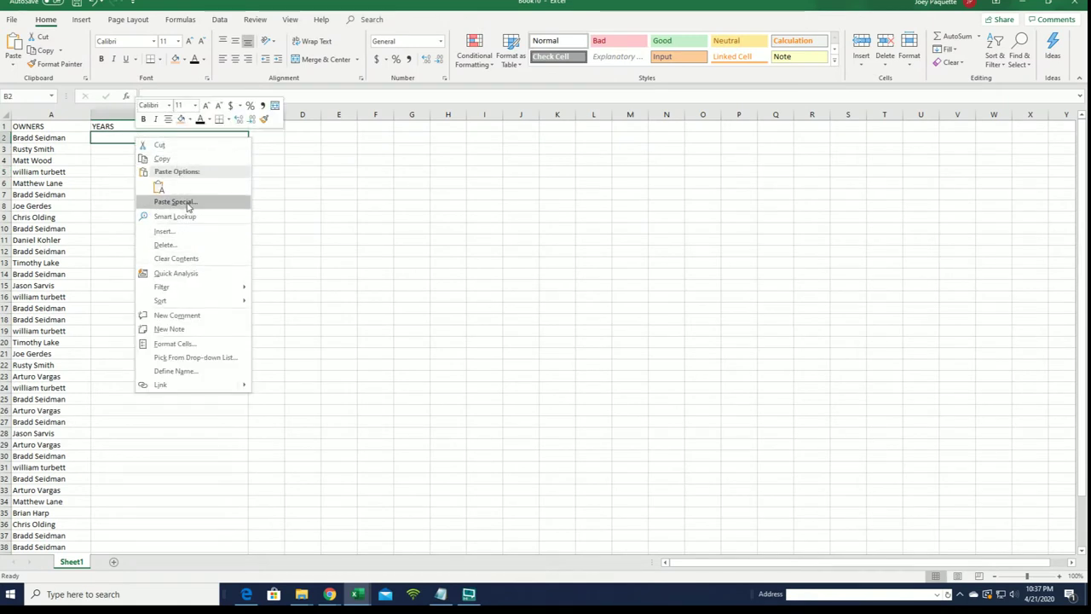
click(177, 202)
click(119, 135)
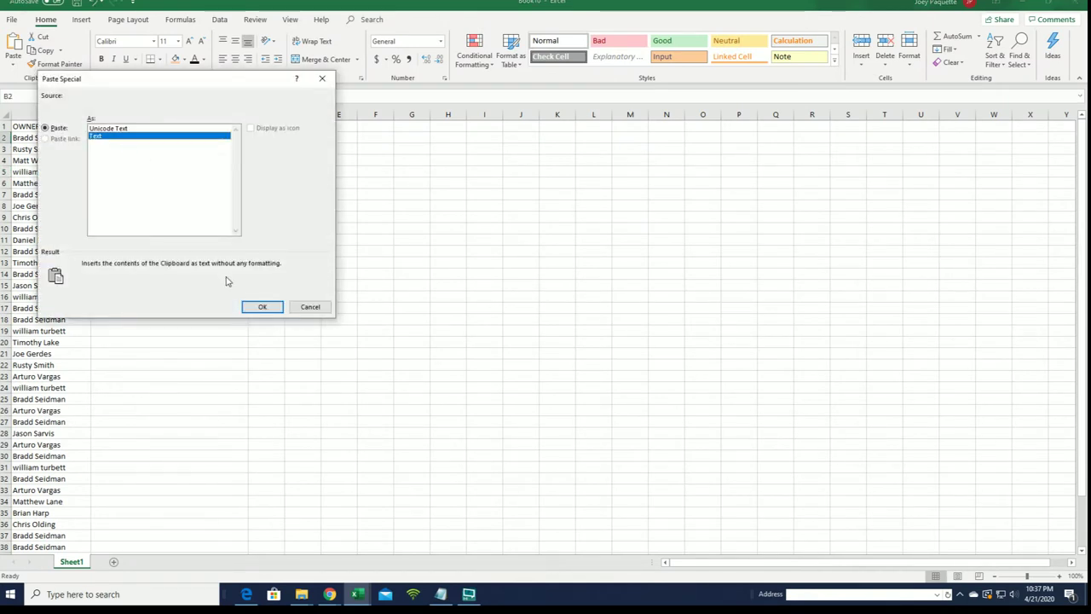
click(261, 306)
click(302, 262)
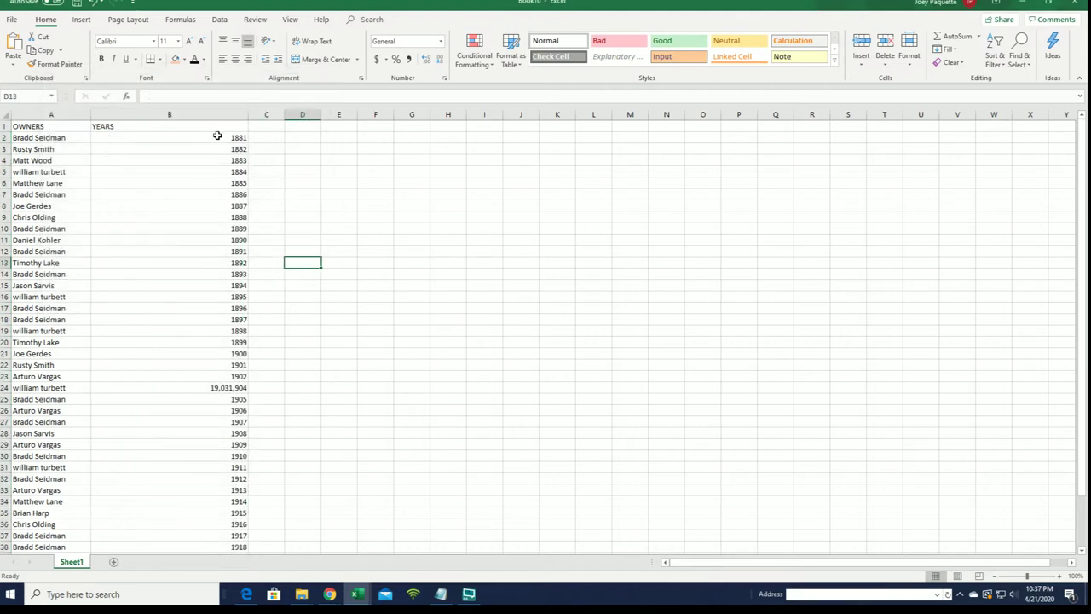
Step: Left-align the contents of the whole YEARS column
click(199, 115)
click(223, 59)
click(339, 217)
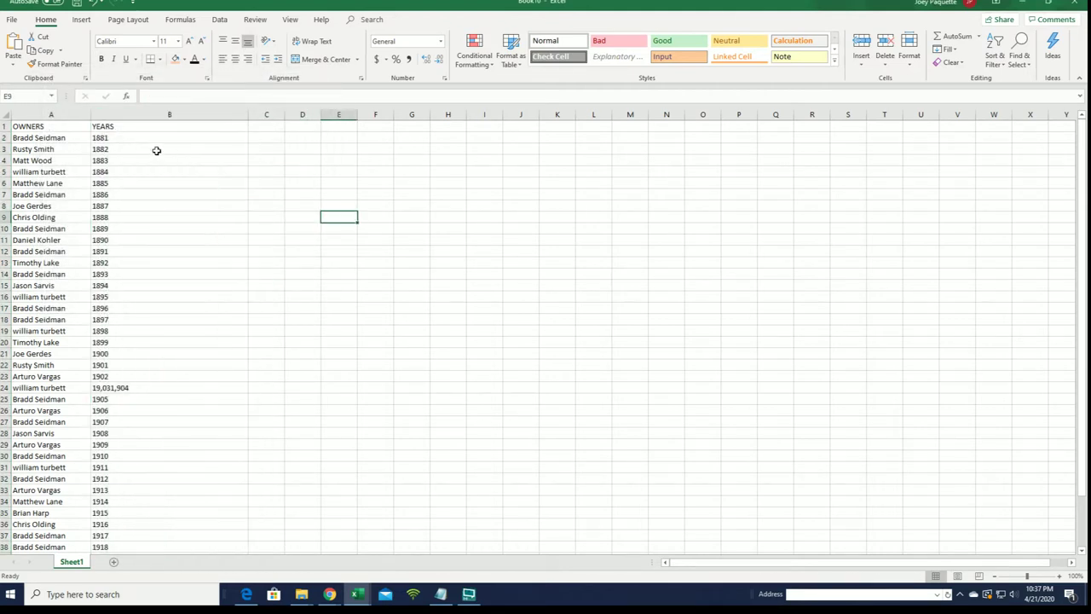
Step: Change the combined year entry in cell B24 to 1903 1904
click(150, 359)
click(141, 379)
click(104, 388)
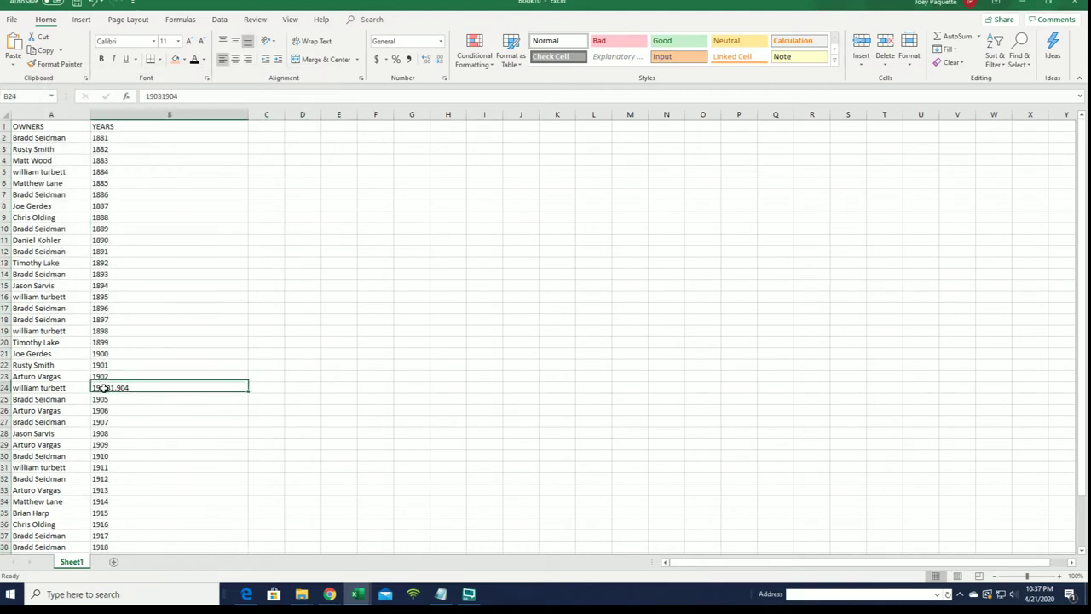
double_click(104, 388)
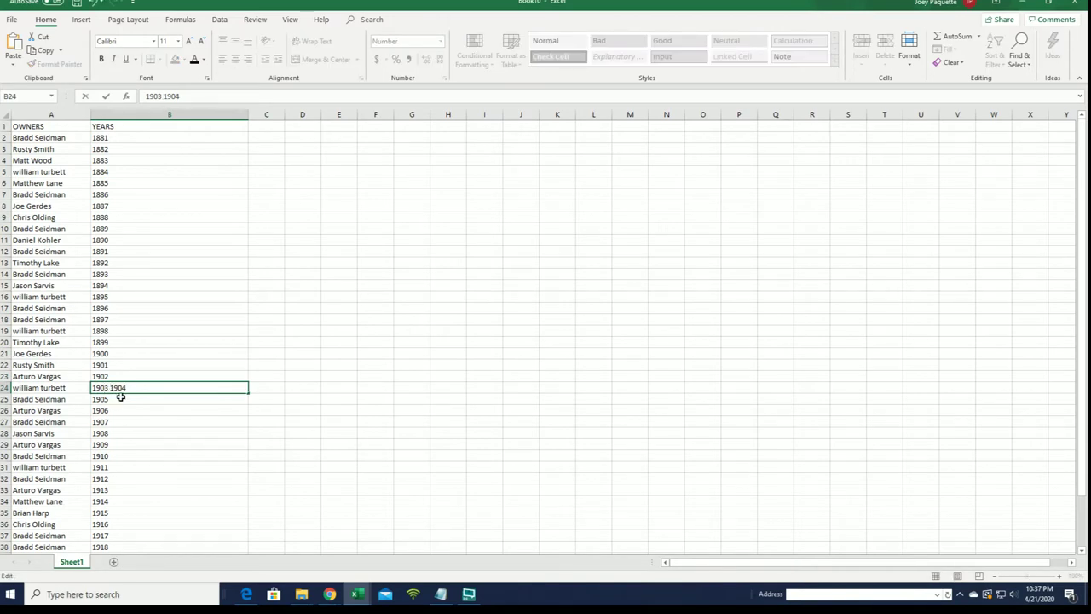
click(316, 385)
Step: Select the OWNERS and YEARS columns and place the Excel window, reduced in size, beside Notepad
drag(51, 116, 121, 115)
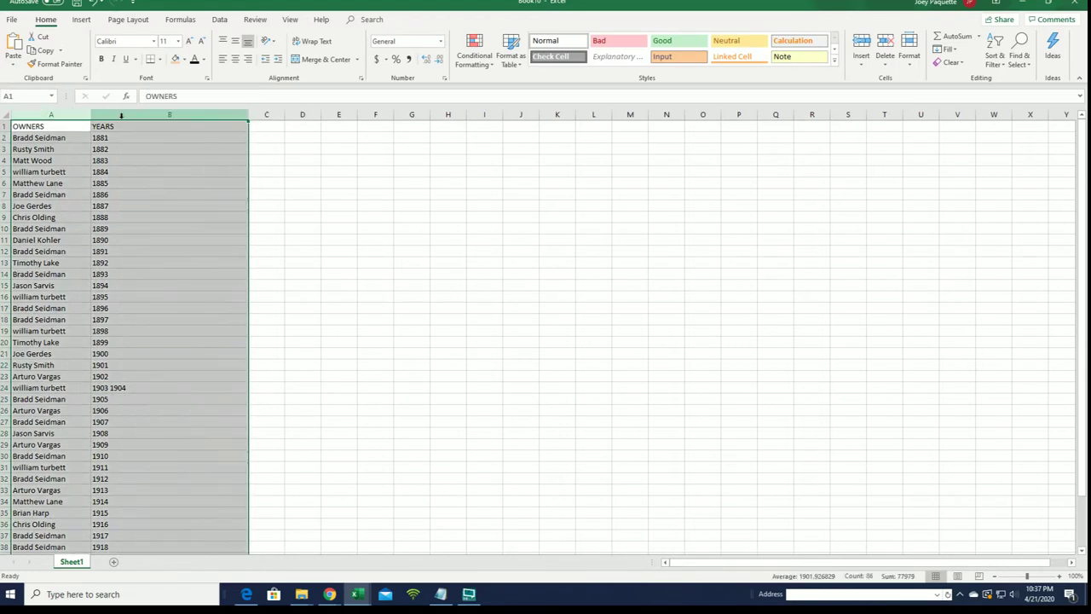
drag(545, 4, 492, 32)
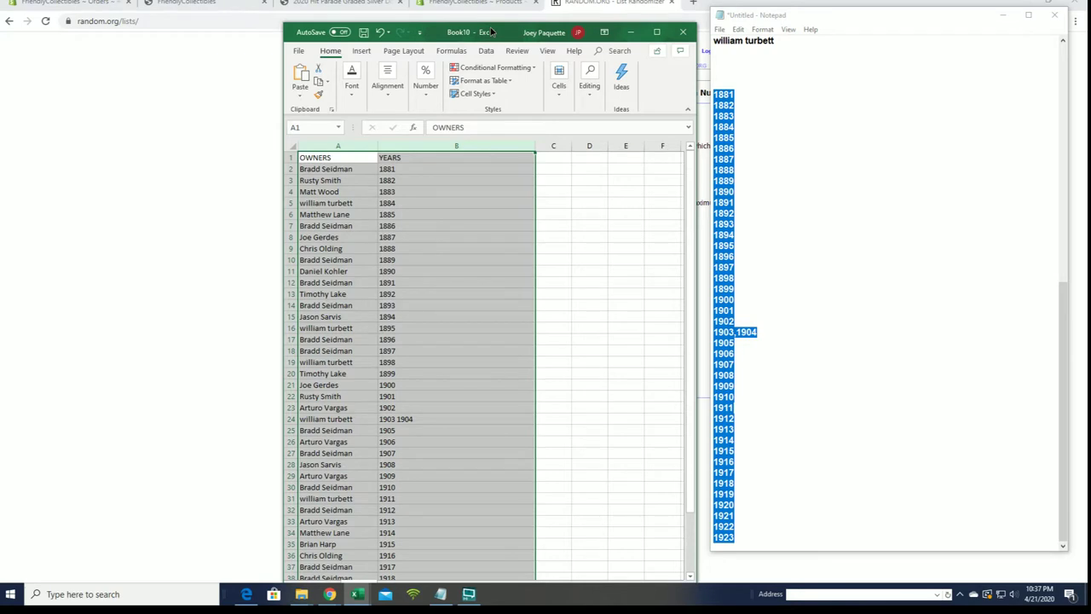
drag(491, 32, 475, 31)
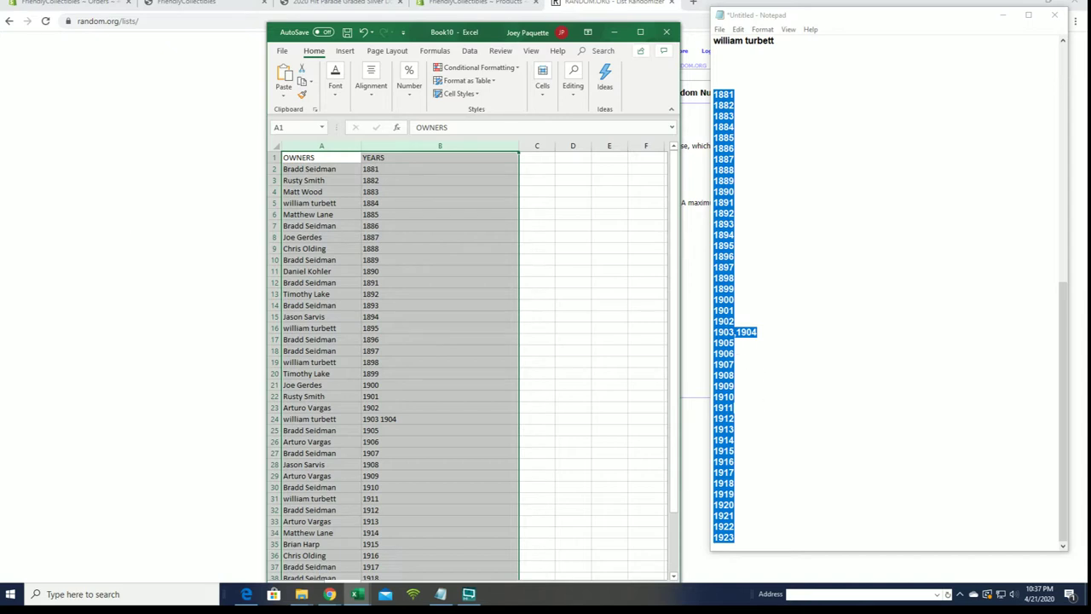
Step: Undo the B24 edit, the alignment changes and the pasted years in the YEARS column
click(363, 32)
click(362, 33)
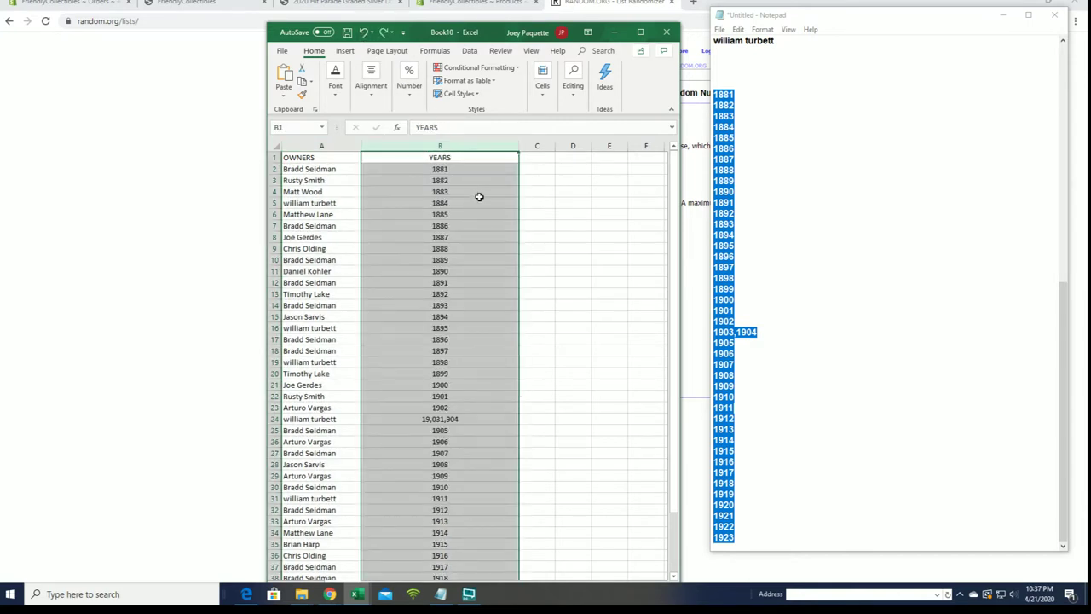
click(362, 33)
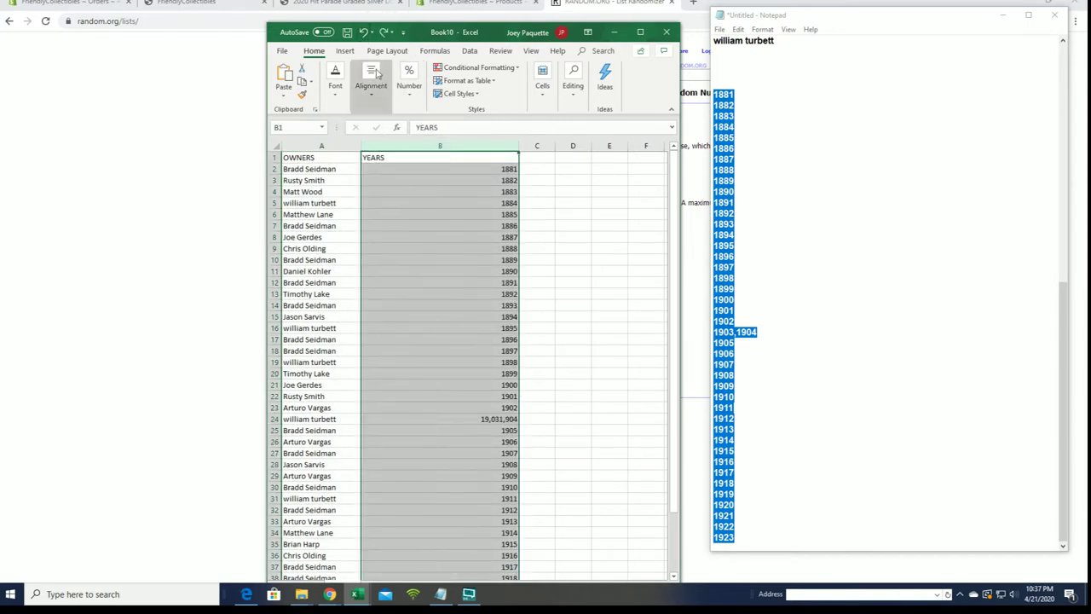
click(363, 32)
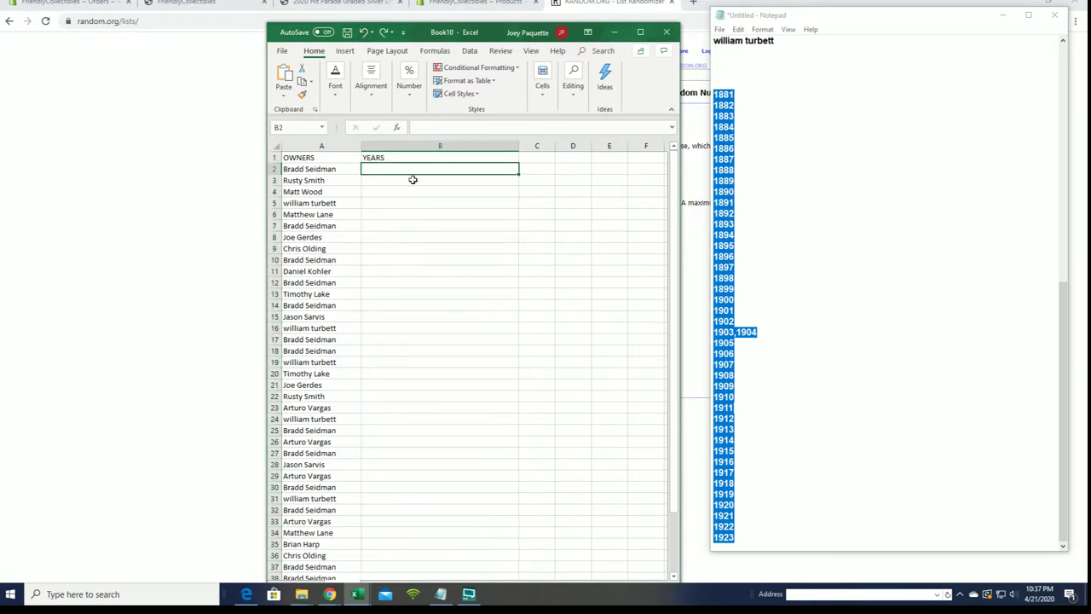
Step: Paste the copied years into the YEARS column starting in cell B2, and switch to the List Randomizer in the browser
right_click(389, 165)
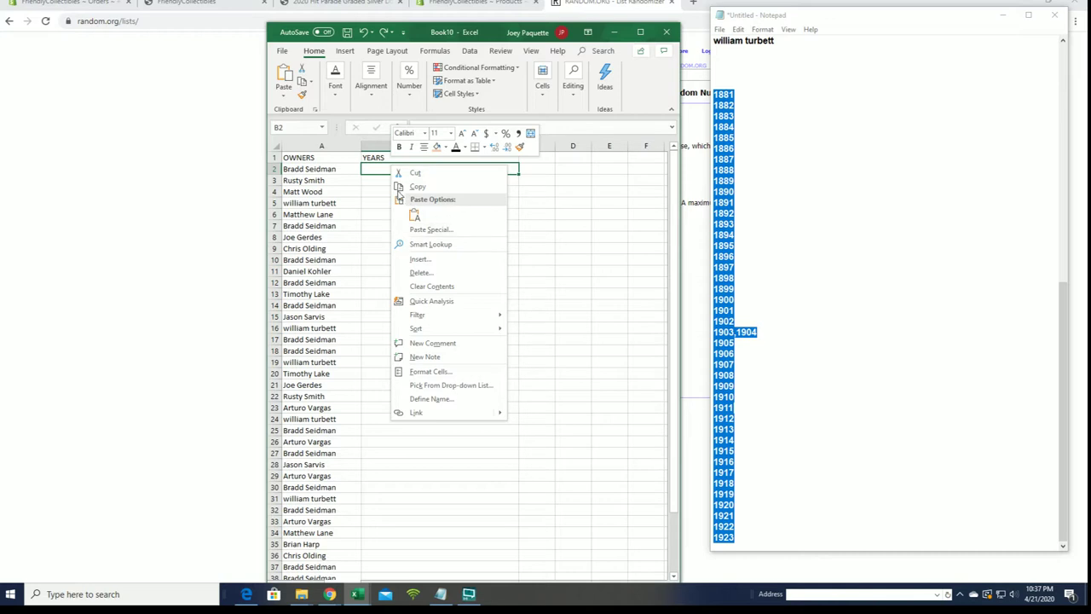
click(384, 171)
right_click(384, 170)
click(377, 169)
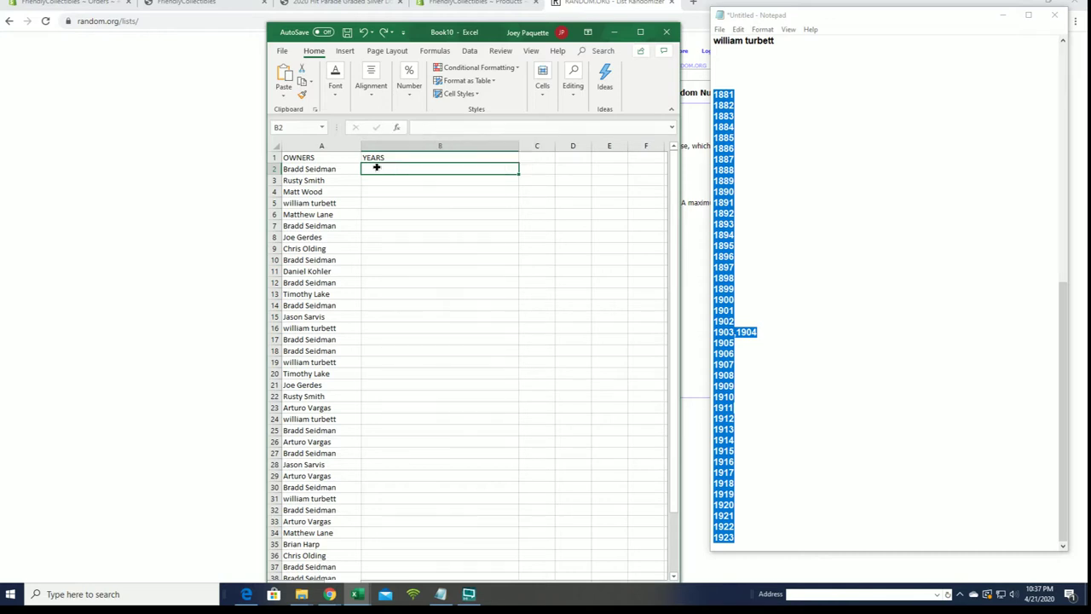
key(ctrl+v)
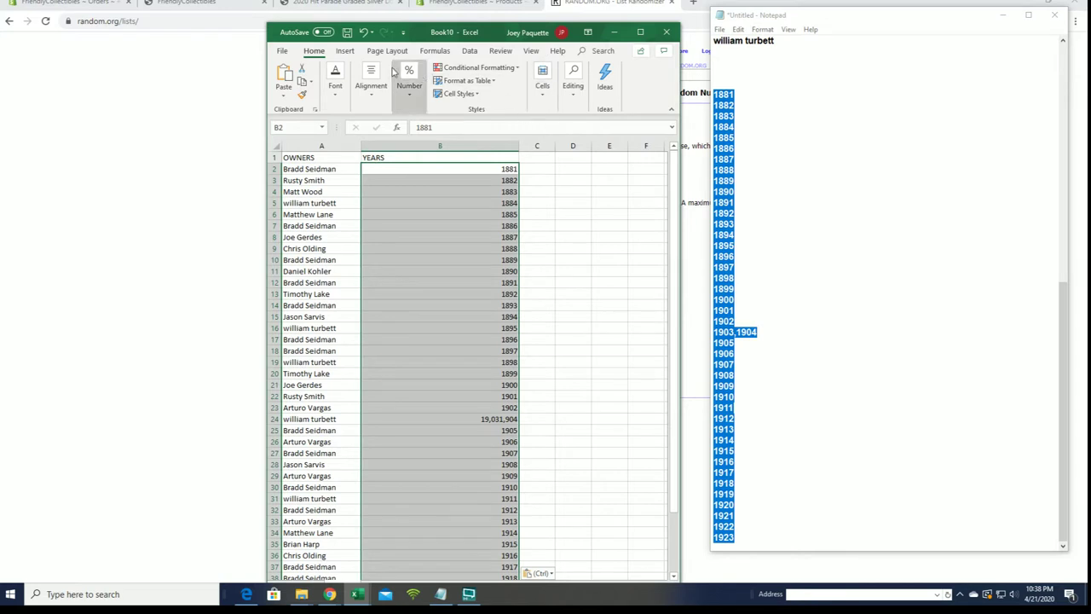
click(259, 84)
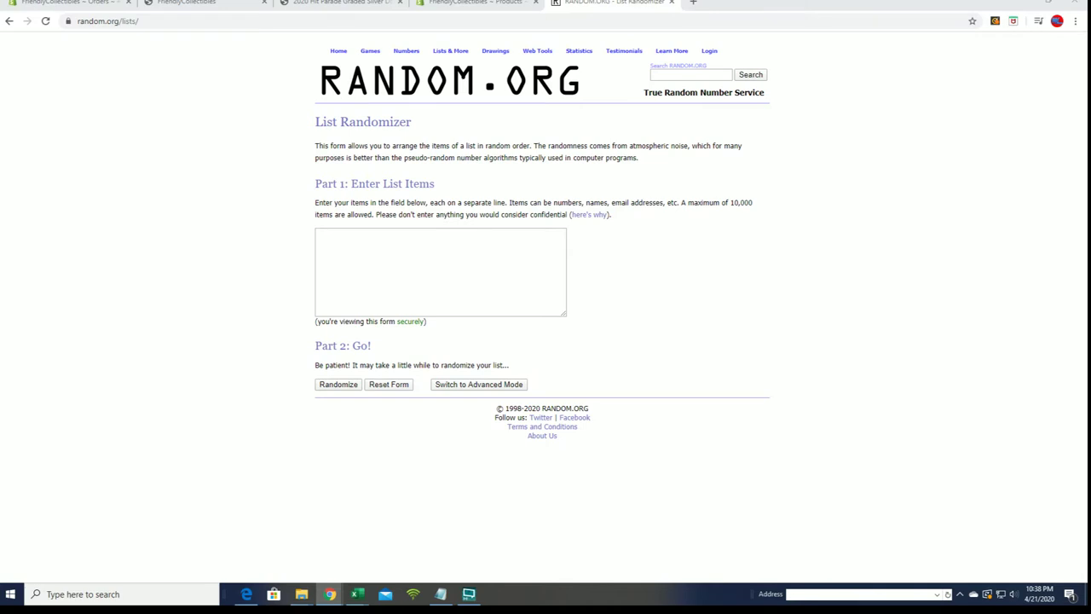
Step: Switch to Excel and cut the years from the YEARS column
key(alt+Tab)
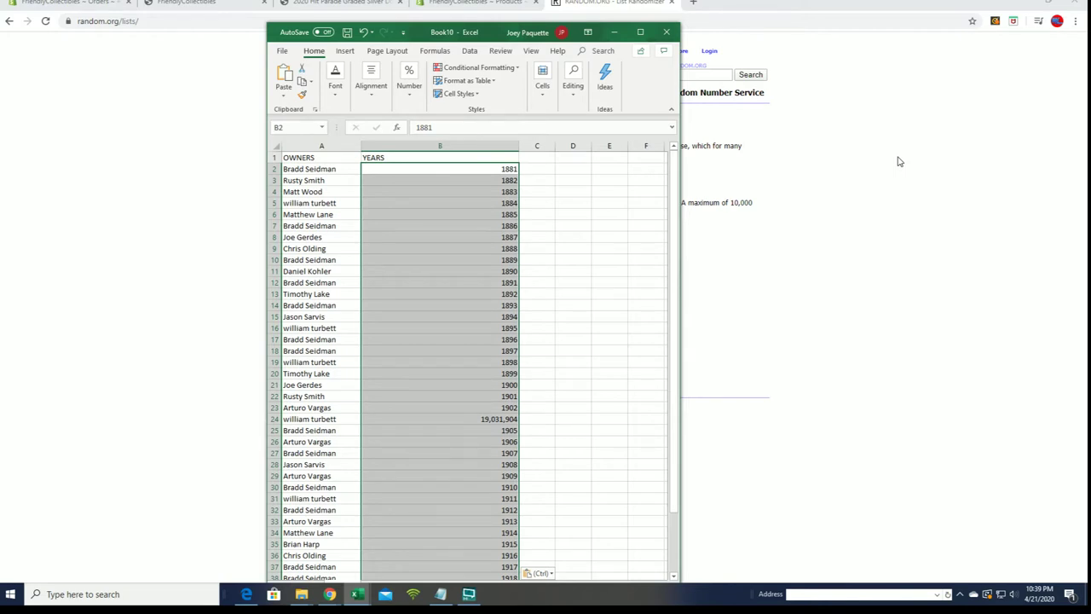
right_click(486, 214)
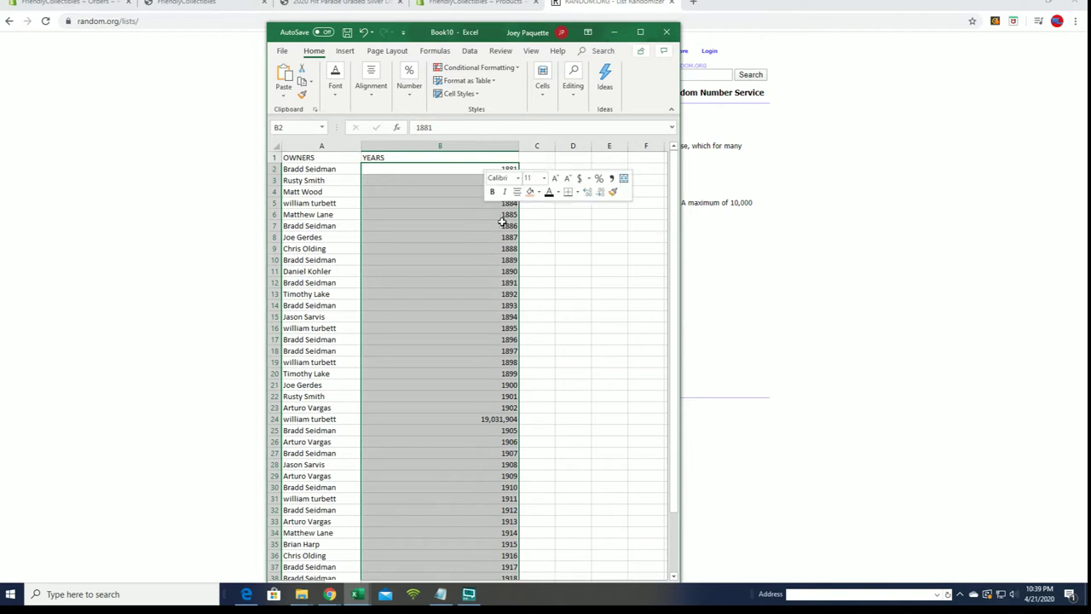
click(511, 232)
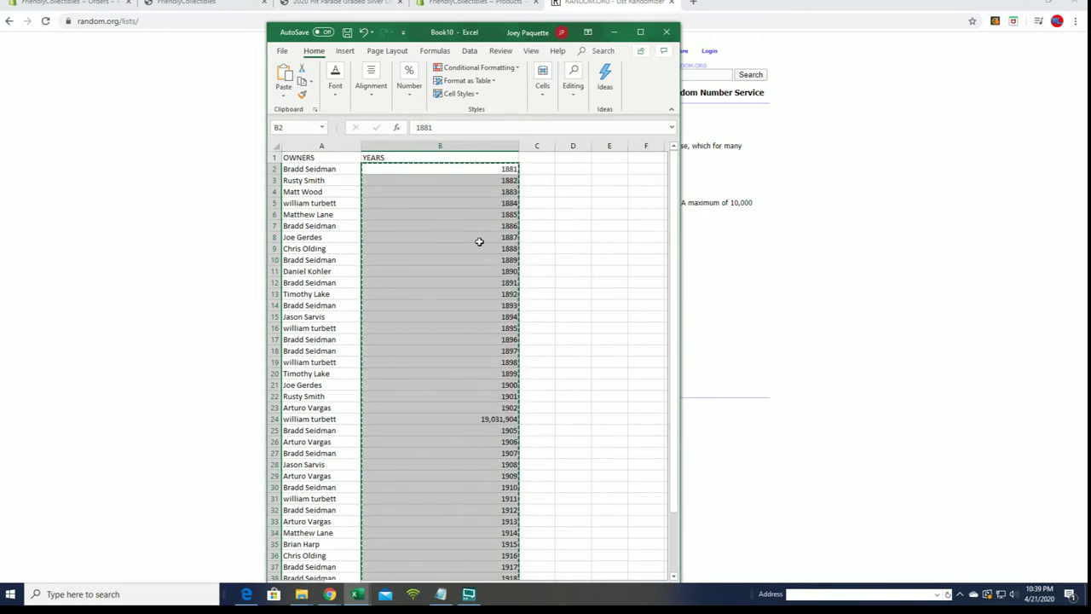
Step: Try to paste the cut years into the list items field of the List Randomizer in the browser
click(222, 174)
right_click(374, 249)
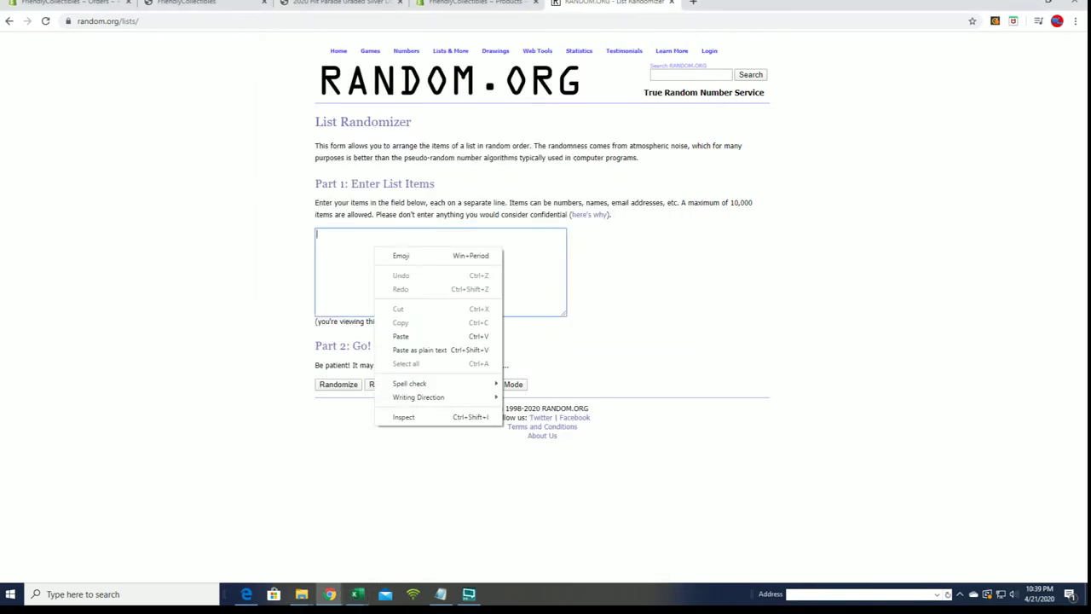
key(Escape)
key(alt+Tab)
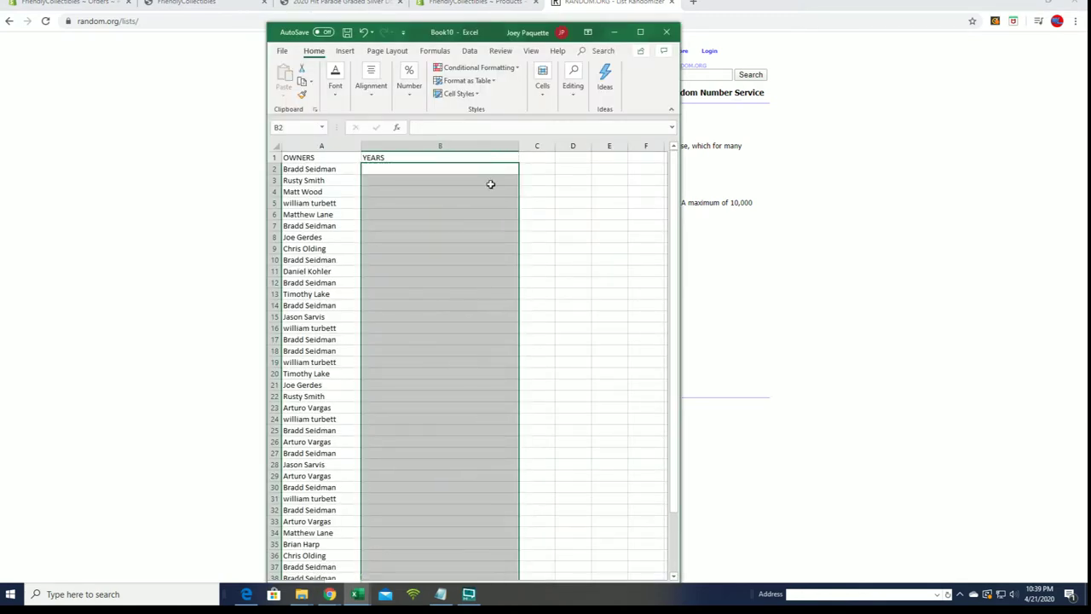
click(614, 32)
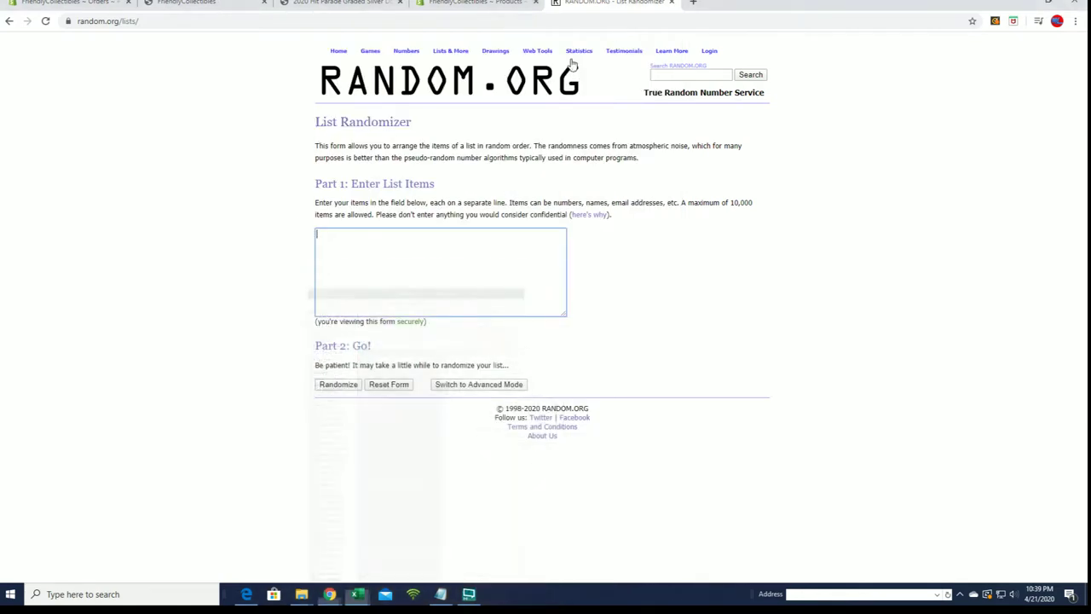
right_click(369, 252)
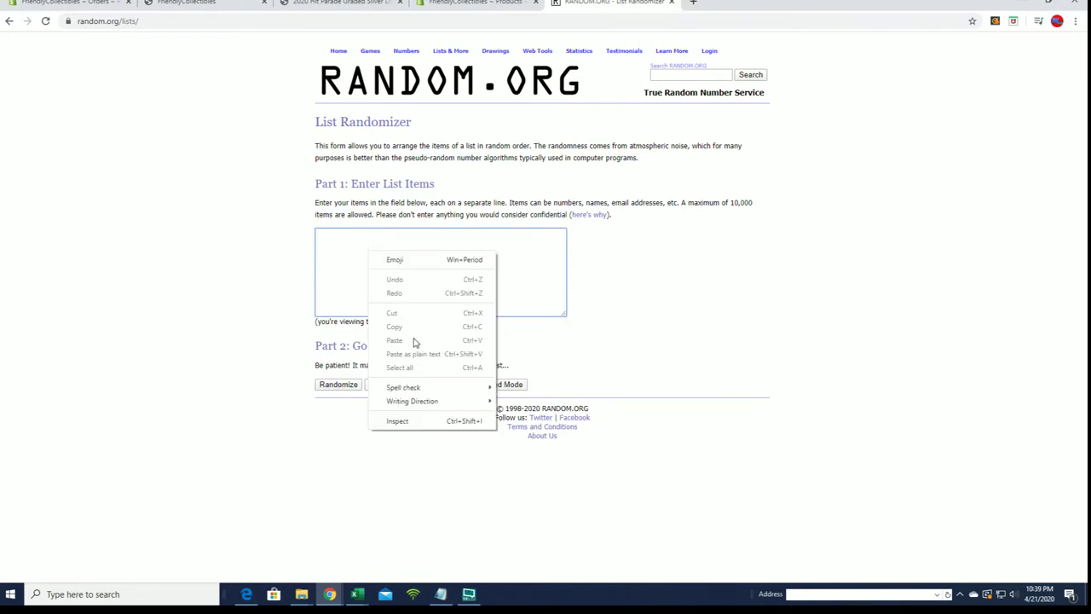
click(328, 254)
right_click(335, 239)
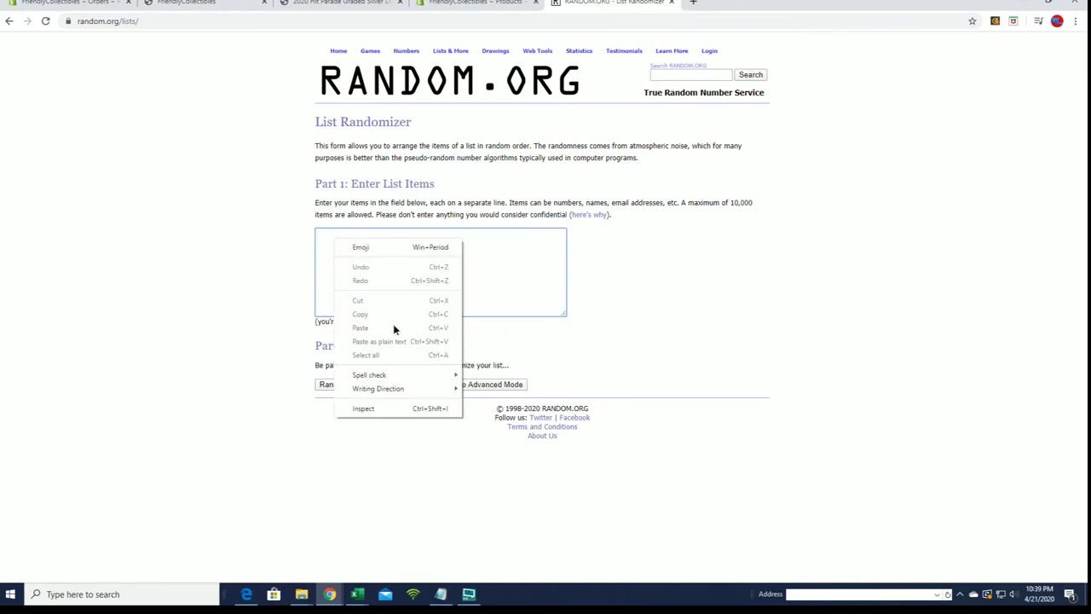
click(319, 235)
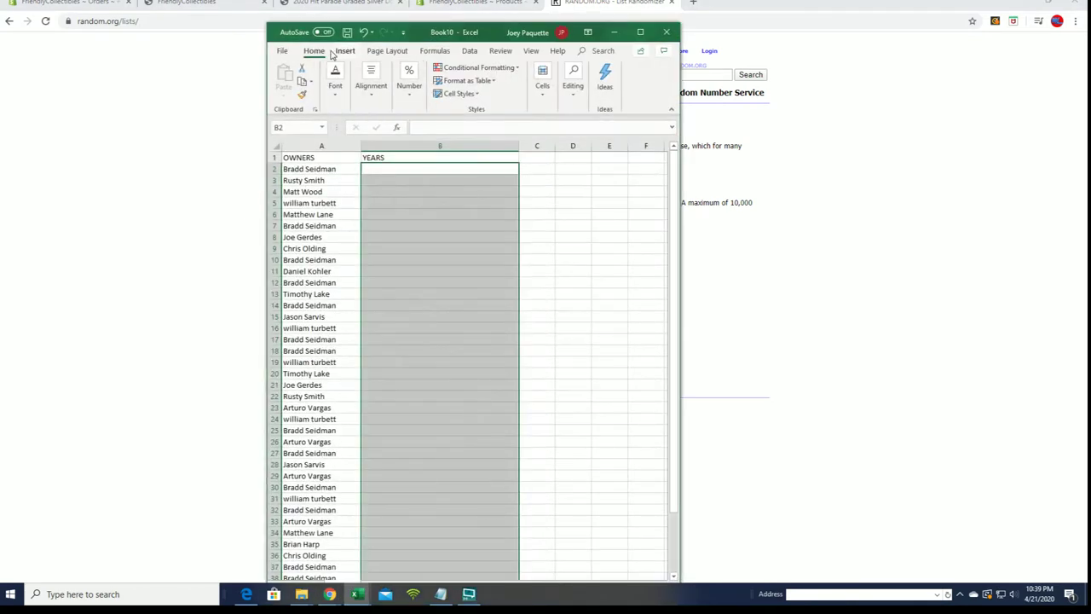
Step: Return to Excel, undo the removal of the years from the YEARS column and copy them
key(ctrl+v)
right_click(461, 251)
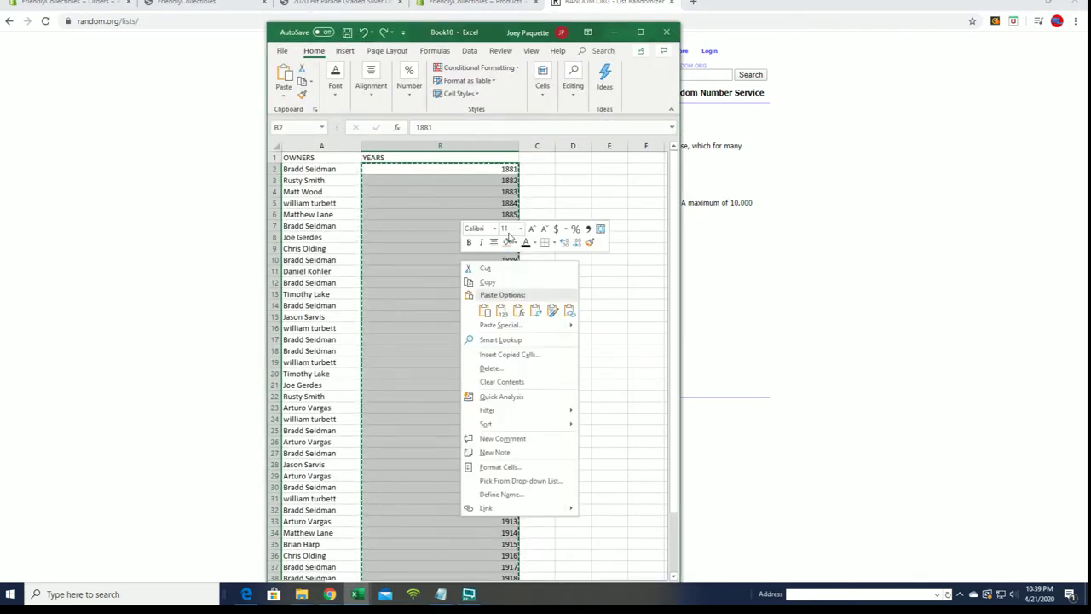
key(Escape)
key(ctrl+c)
double_click(609, 222)
text(=)
drag(494, 170, 493, 580)
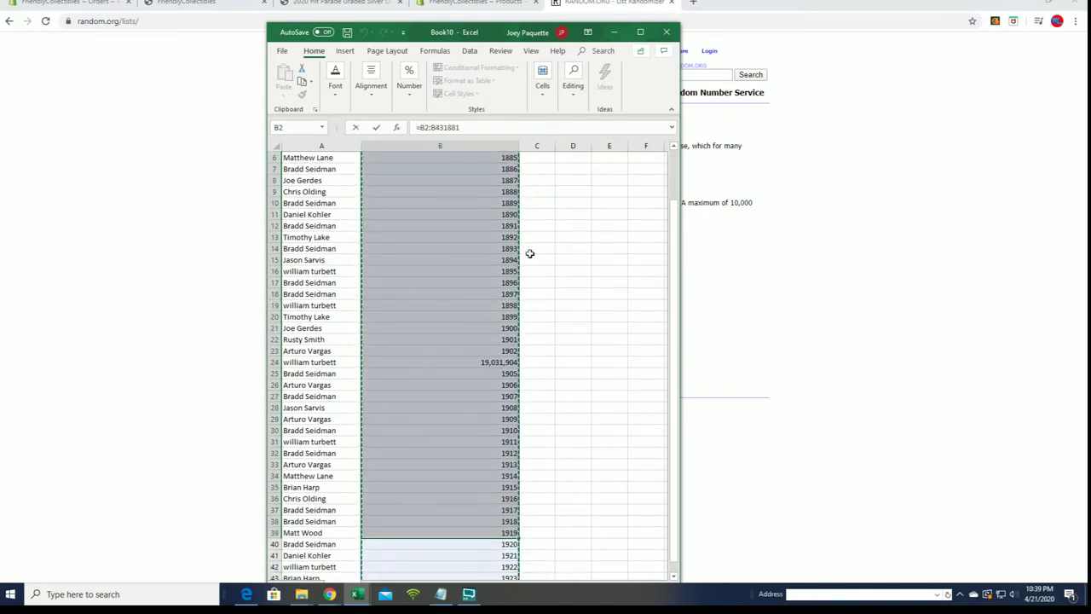
click(640, 32)
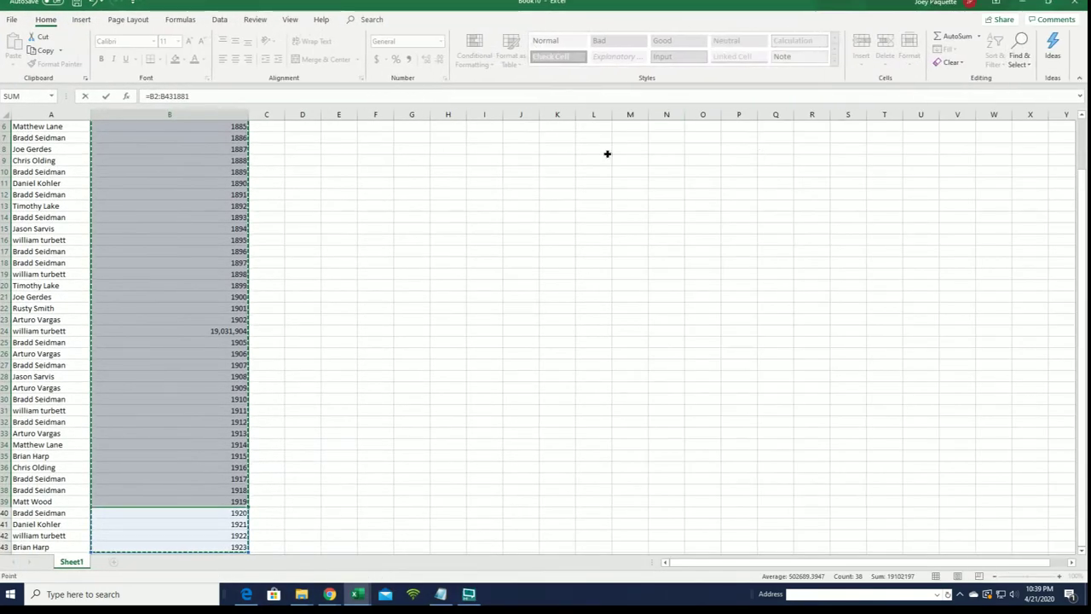
click(557, 193)
scroll(506, 147, up, 2)
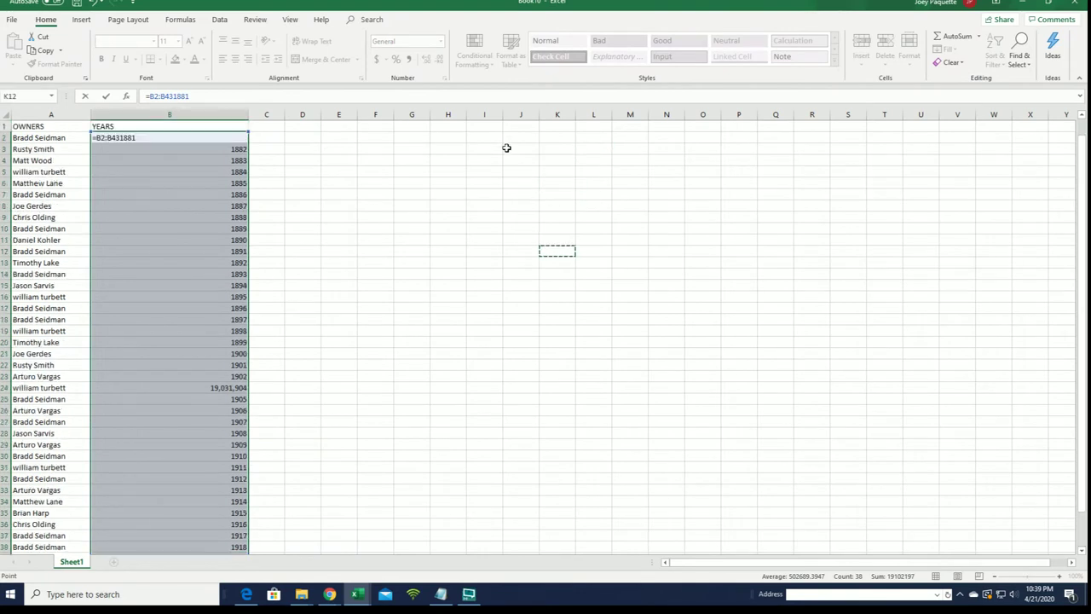
click(421, 190)
key(Left)
key(Up)
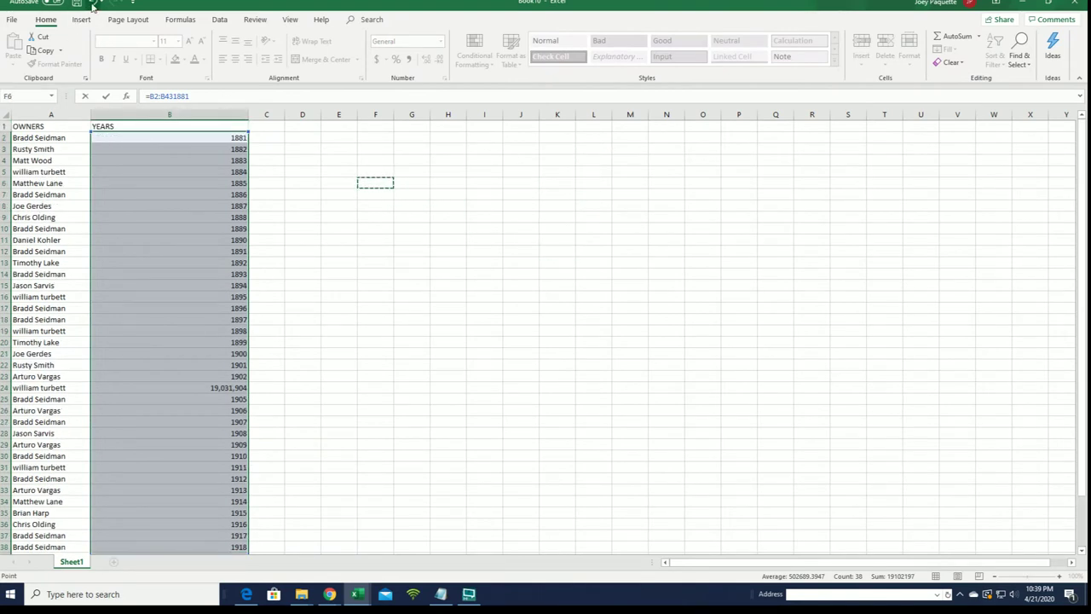
key(Down)
key(Right)
click(413, 184)
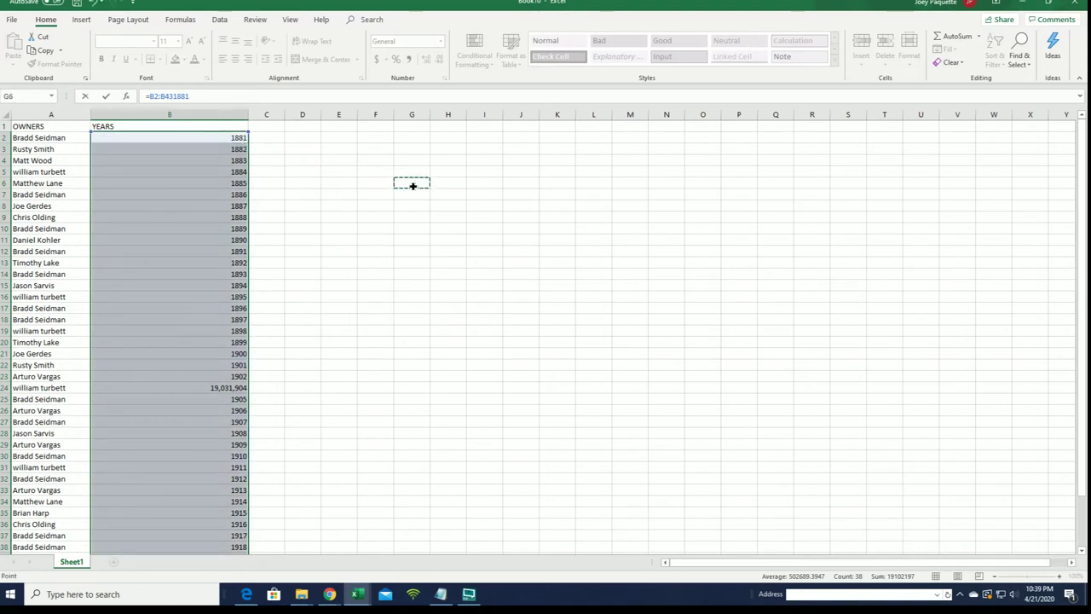
click(504, 204)
drag(189, 96, 145, 96)
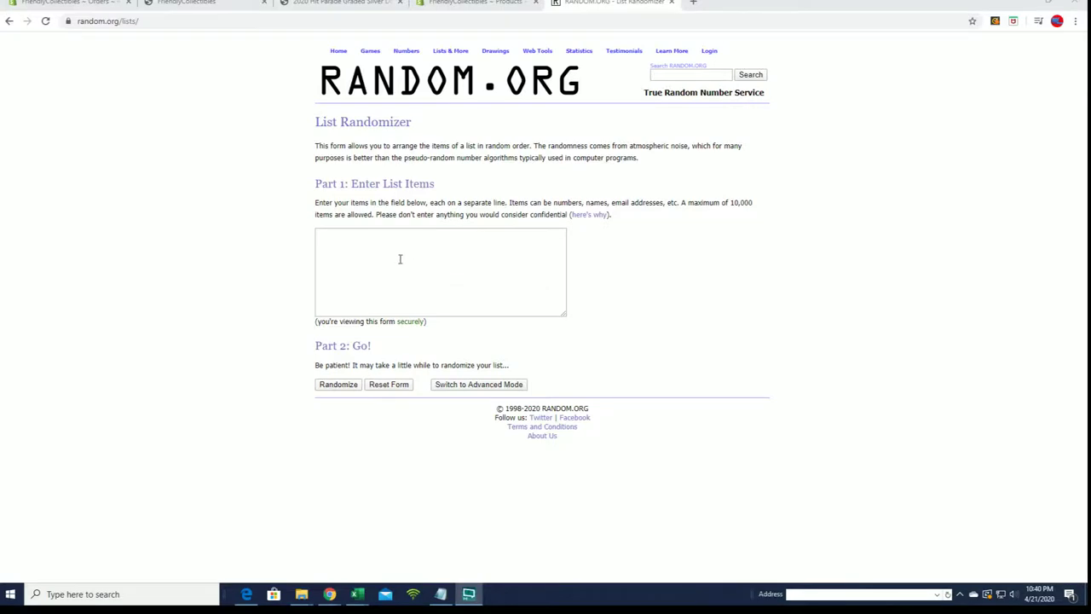
Step: Try to paste the years into the empty list items field on RANDOM.ORG
right_click(390, 251)
click(361, 237)
right_click(359, 236)
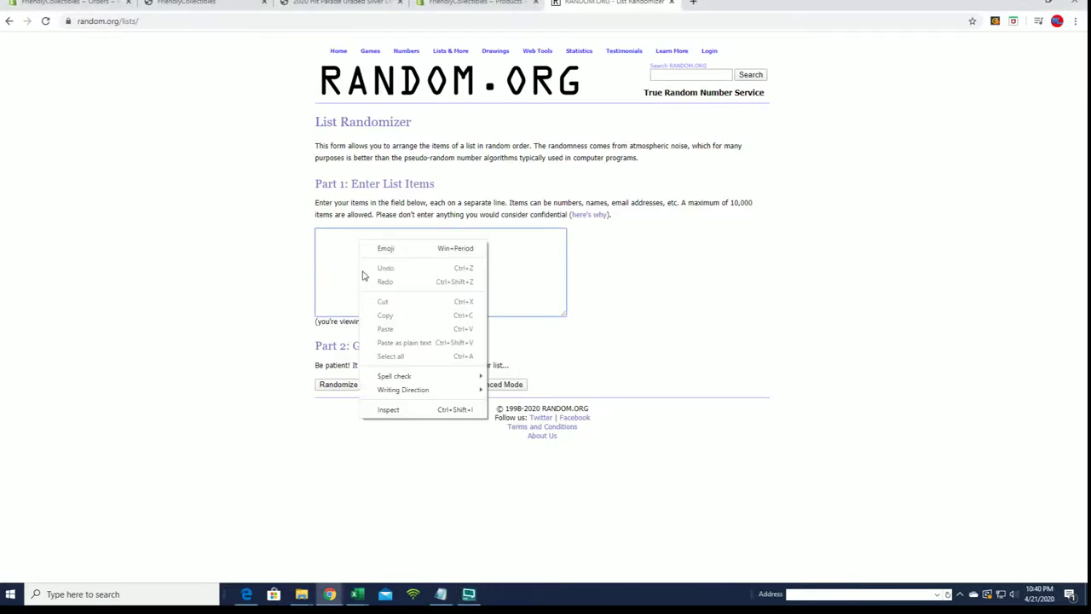
click(347, 248)
Step: Switch to Notepad and copy the complete list of years from 1881 through 1923
key(alt+Tab)
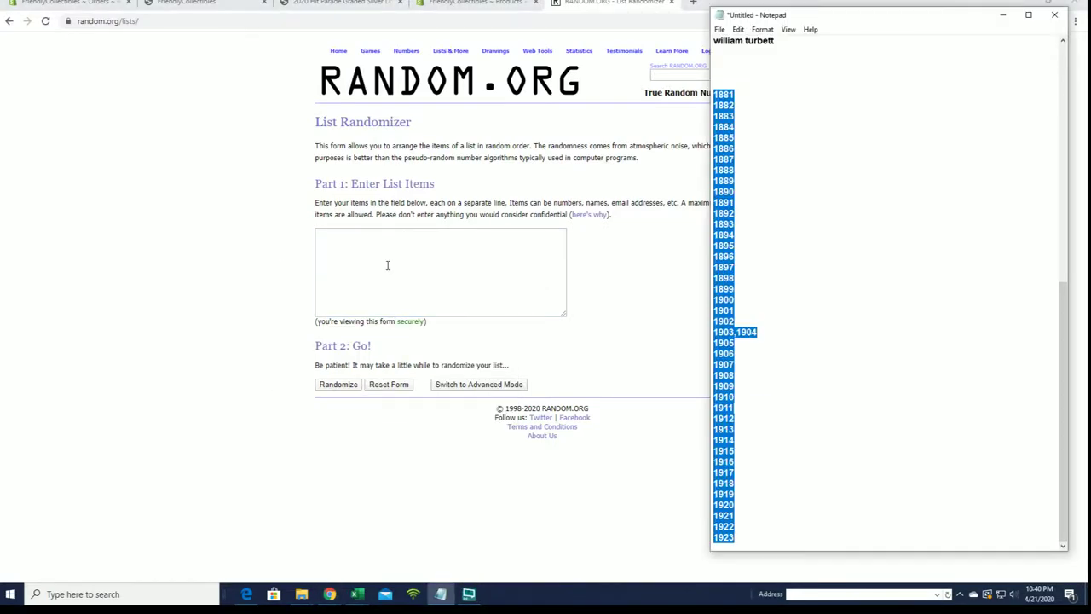
click(735, 95)
drag(714, 93, 830, 546)
right_click(778, 324)
click(797, 350)
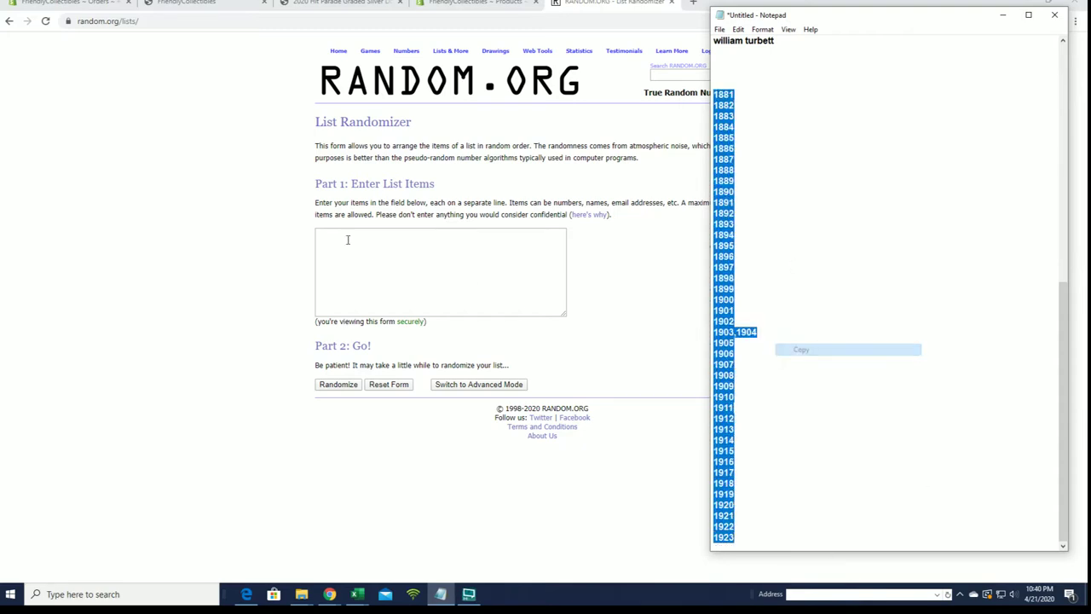
Step: Paste the copied years into the List Randomizer's list items field in the browser and randomize them
right_click(341, 232)
click(367, 318)
click(335, 385)
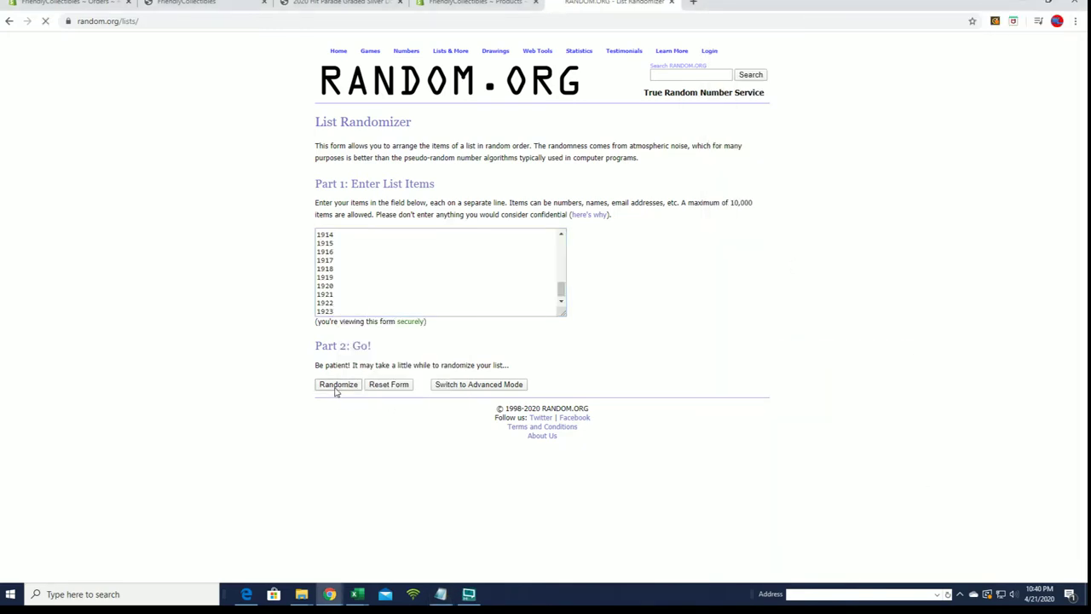
Step: Randomize the list of years two more times
scroll(316, 477, down, 2)
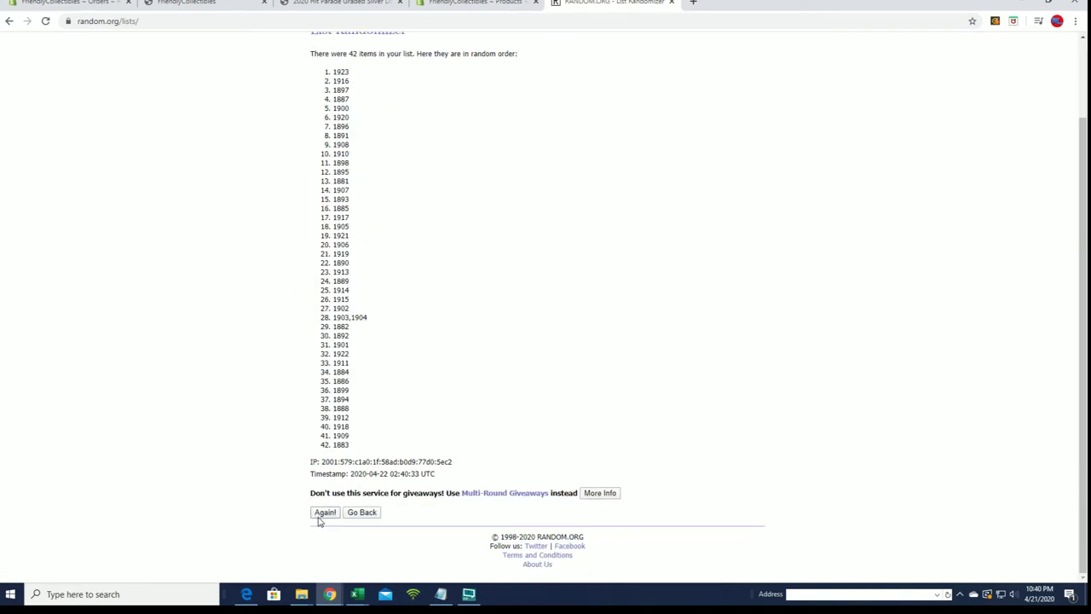
click(322, 514)
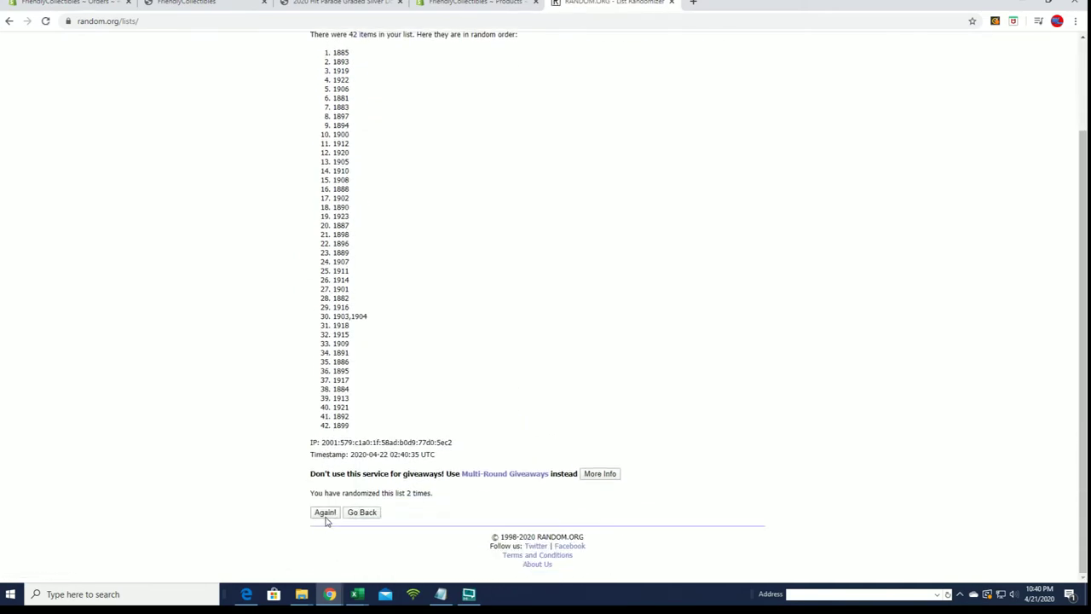
click(321, 511)
scroll(320, 520, down, 3)
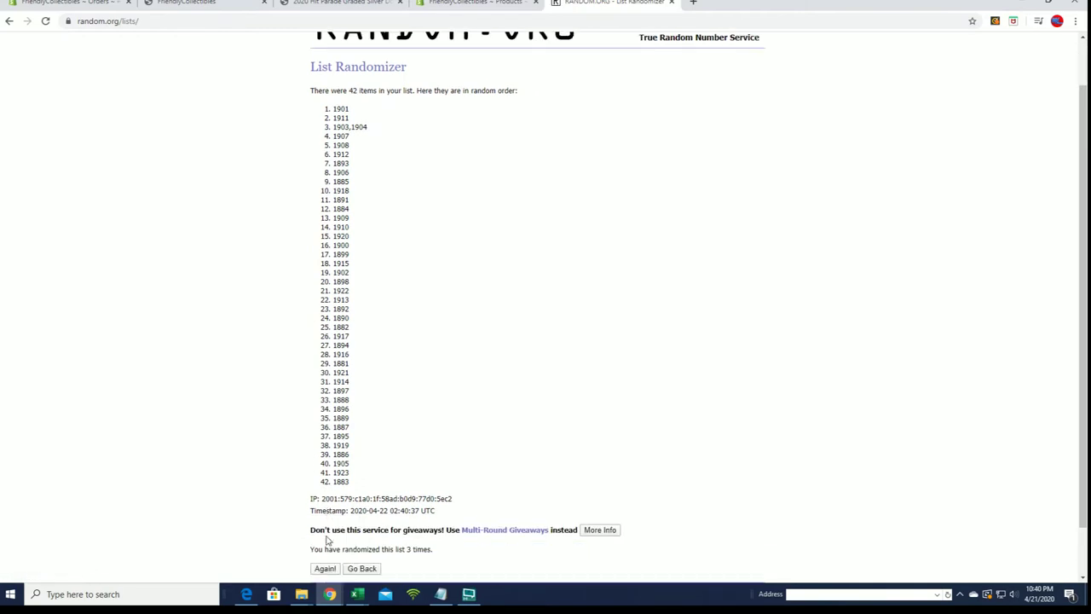
Step: Randomize the list of years four more times
click(318, 512)
scroll(314, 509, down, 3)
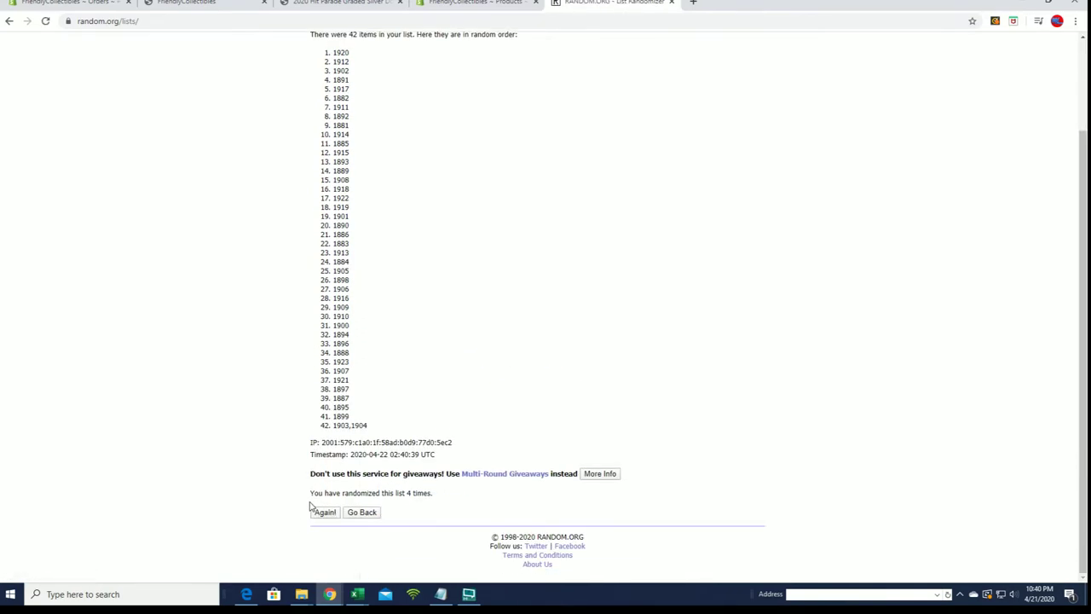
click(322, 513)
scroll(316, 511, down, 3)
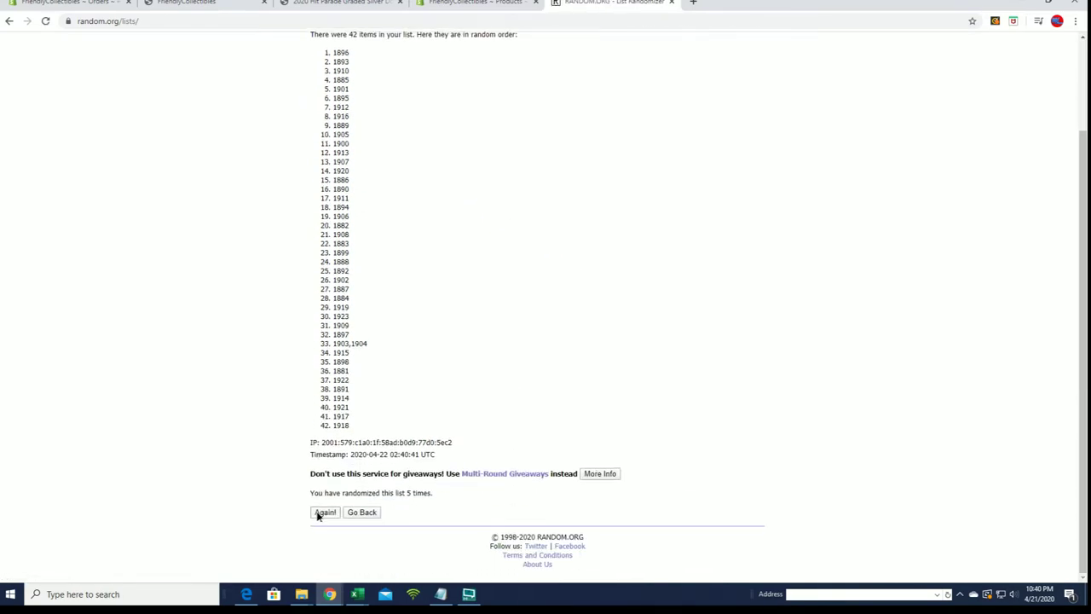
click(322, 512)
click(316, 513)
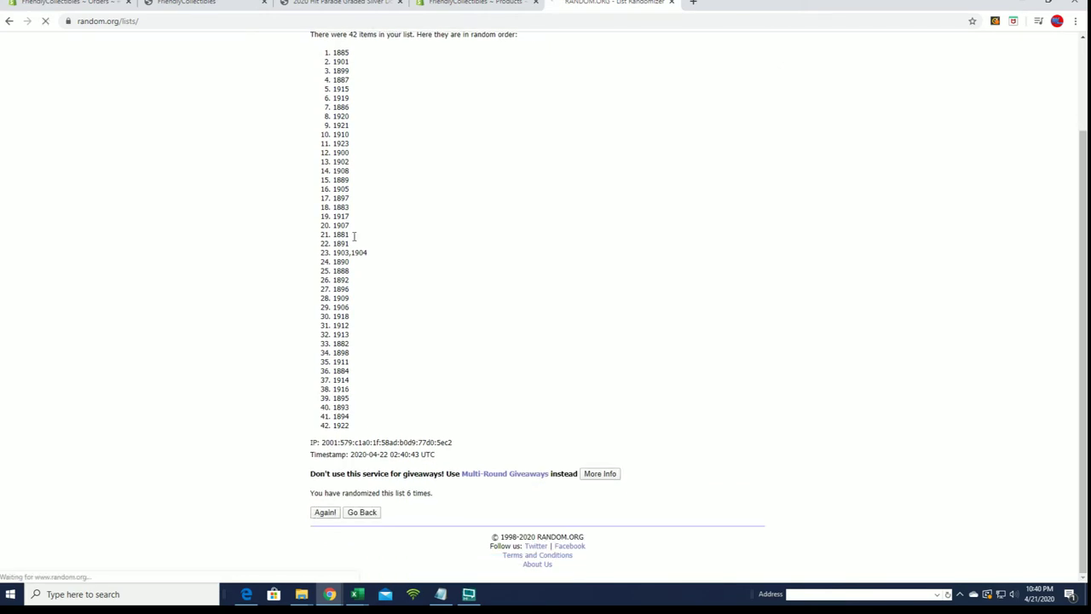
Step: Copy all 42 randomized years and paste them as text into the Excel sheet under YEARS, starting at cell B2
drag(336, 163, 384, 233)
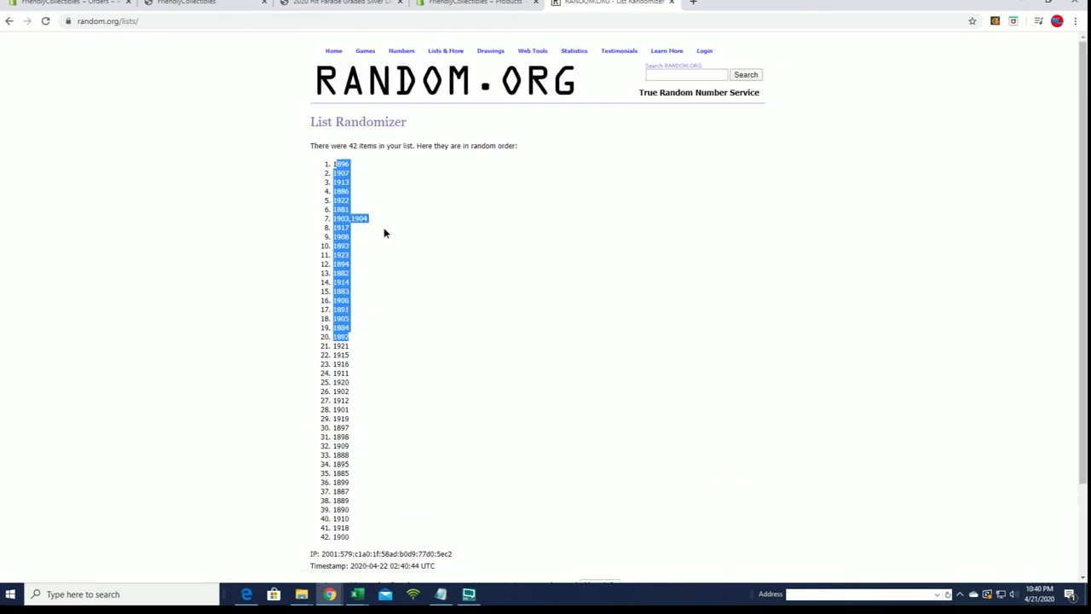
drag(333, 163, 404, 538)
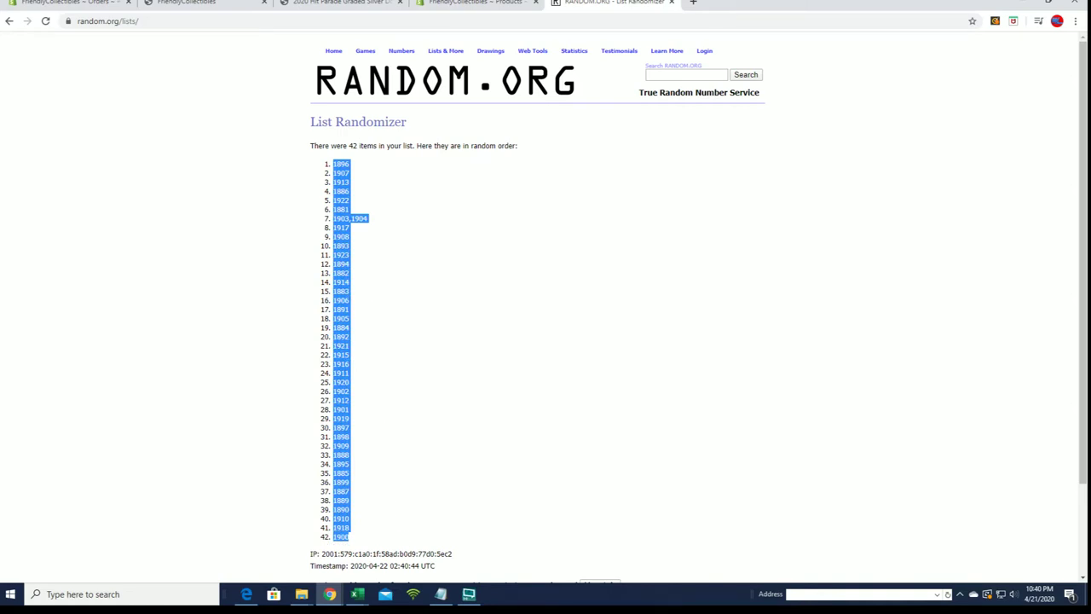
key(alt+Tab)
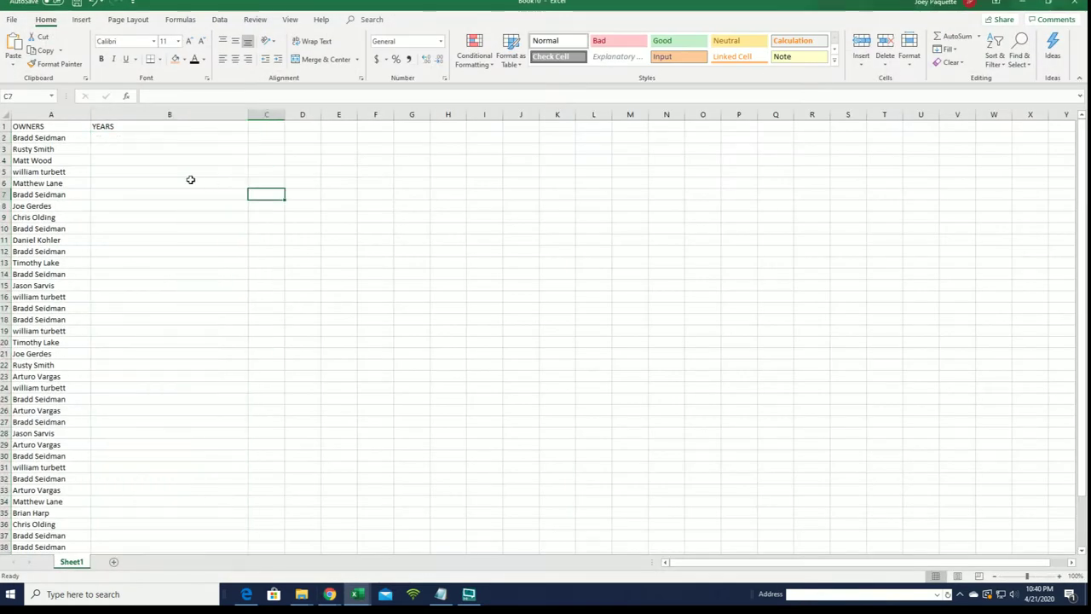
click(123, 140)
right_click(124, 140)
click(156, 199)
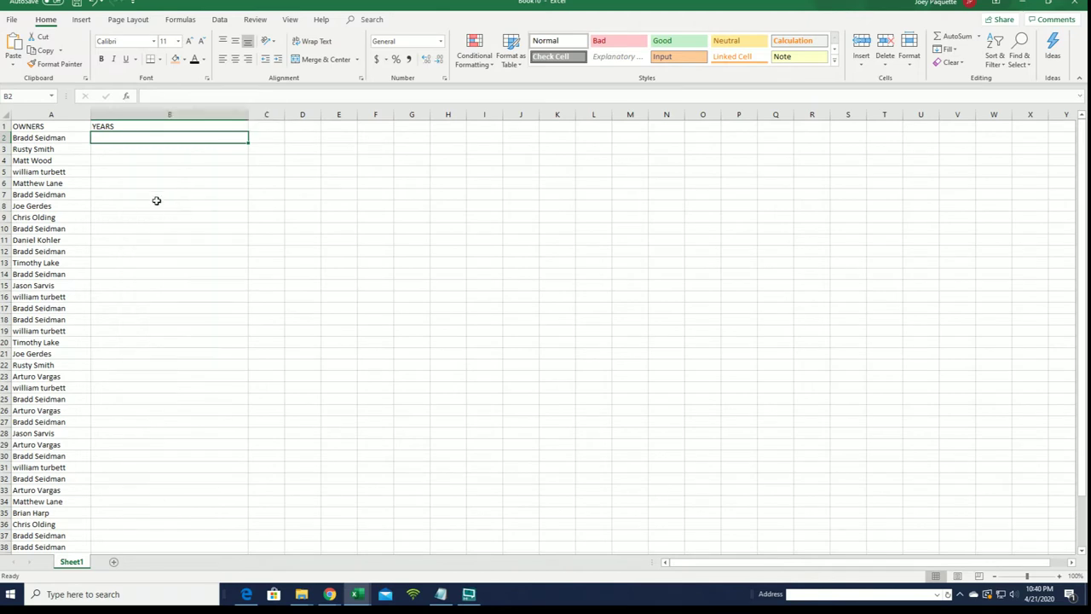
click(85, 151)
click(232, 312)
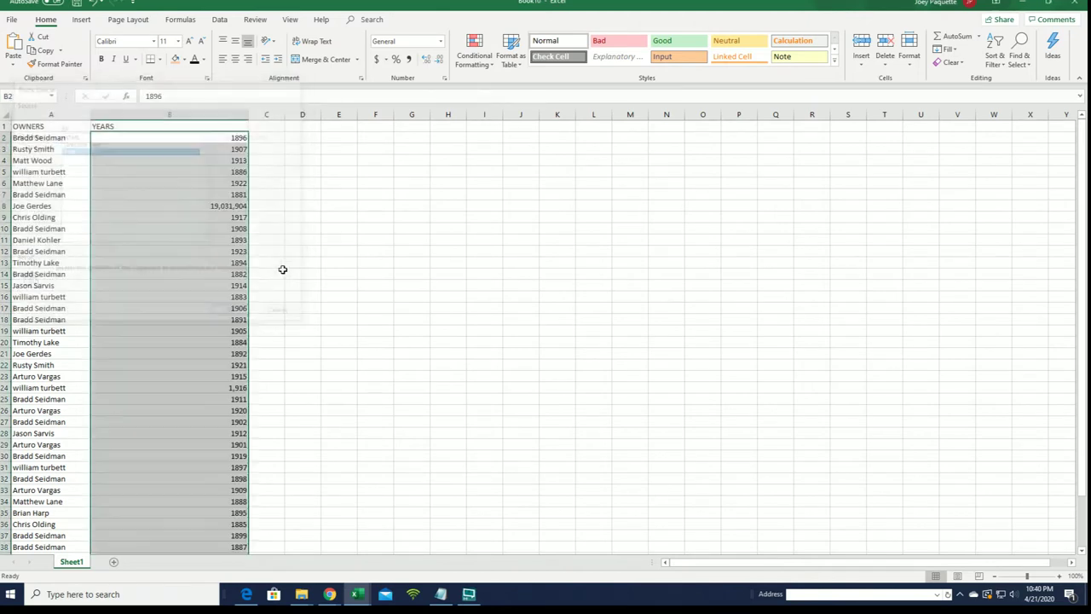
Step: Left-align the whole YEARS column
click(281, 267)
click(222, 116)
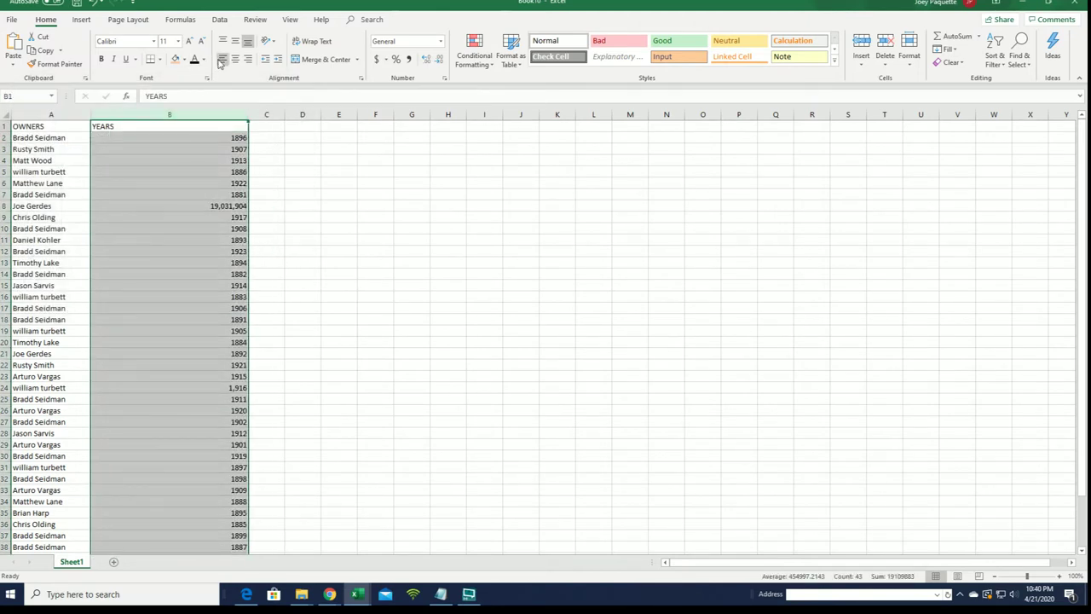
click(223, 59)
click(303, 171)
Step: Apply All Borders to the OWNERS and YEARS table, from the header row down to the last entry
drag(57, 125, 127, 125)
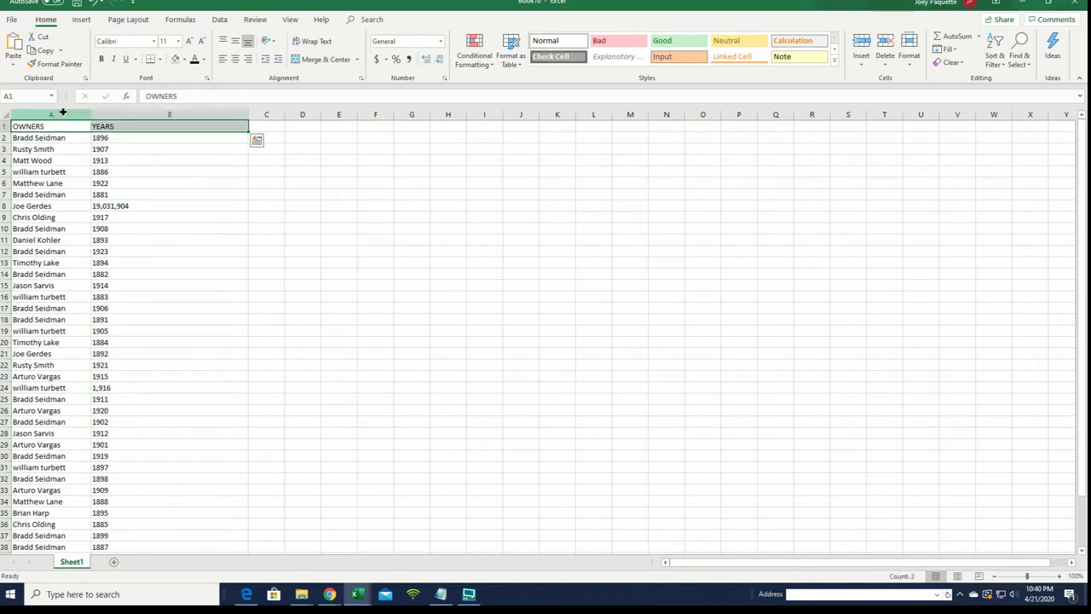
key(ctrl+shift+Down)
click(160, 59)
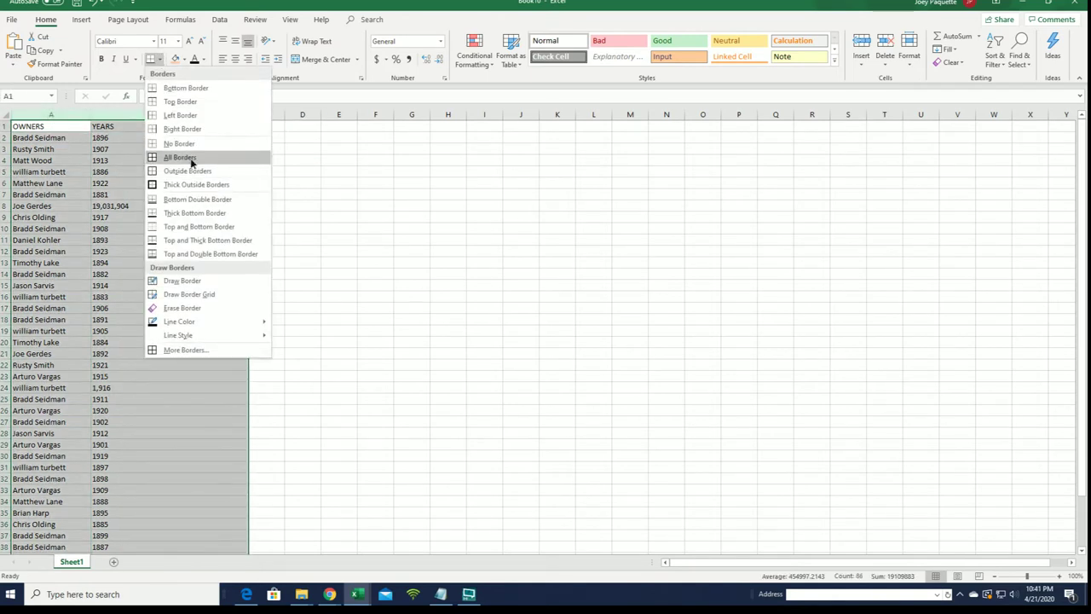
click(183, 156)
click(76, 137)
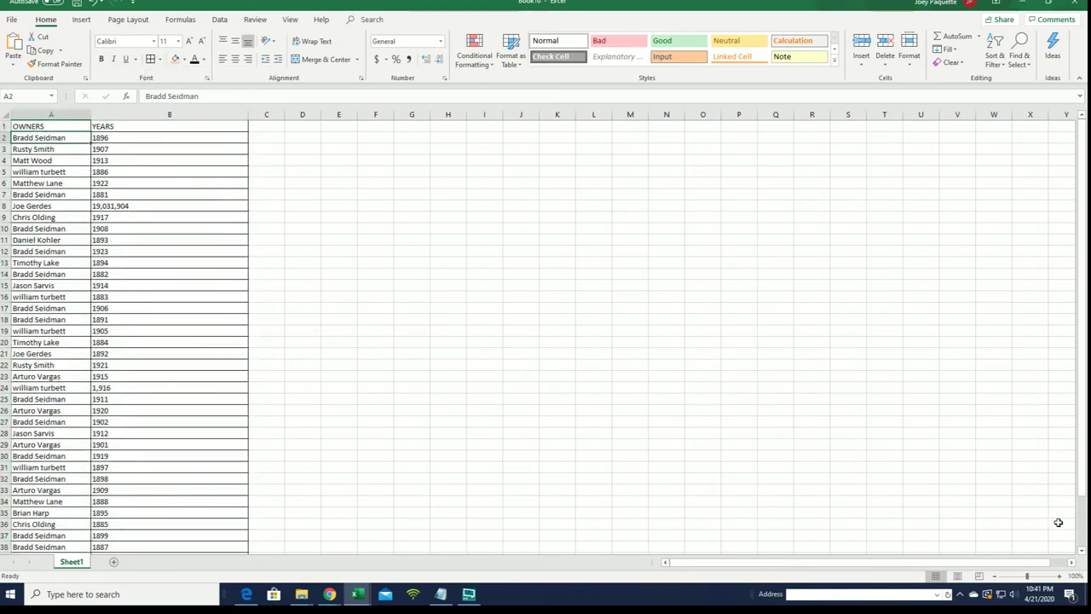
Step: Enlarge the sheet to 400% and correct the year entry in cell B8 to "1903, 1904"
drag(1031, 578, 1058, 577)
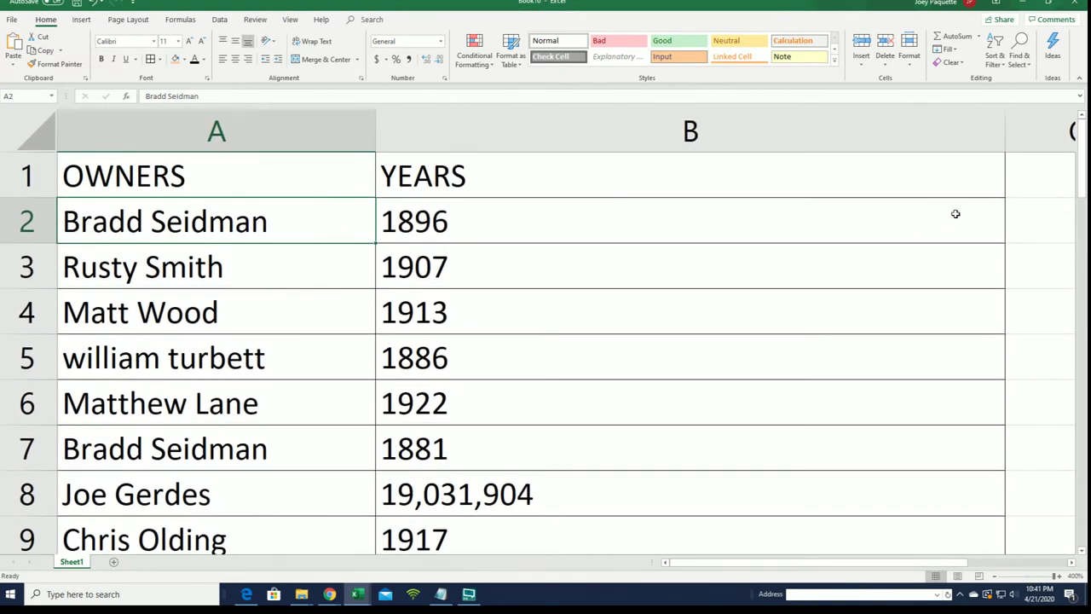
click(466, 448)
double_click(429, 493)
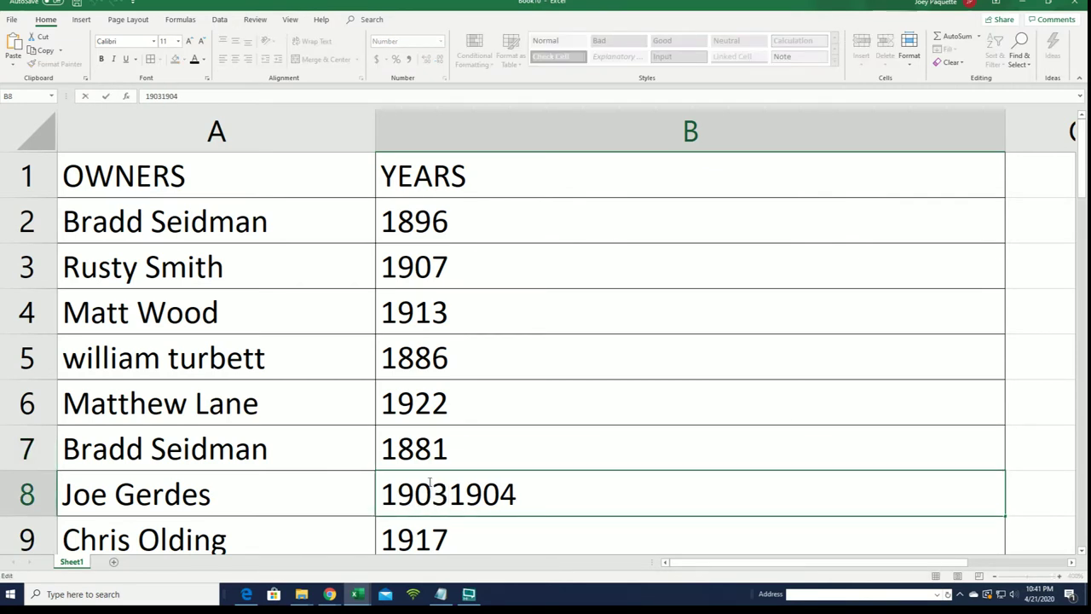
text(,)
click(608, 359)
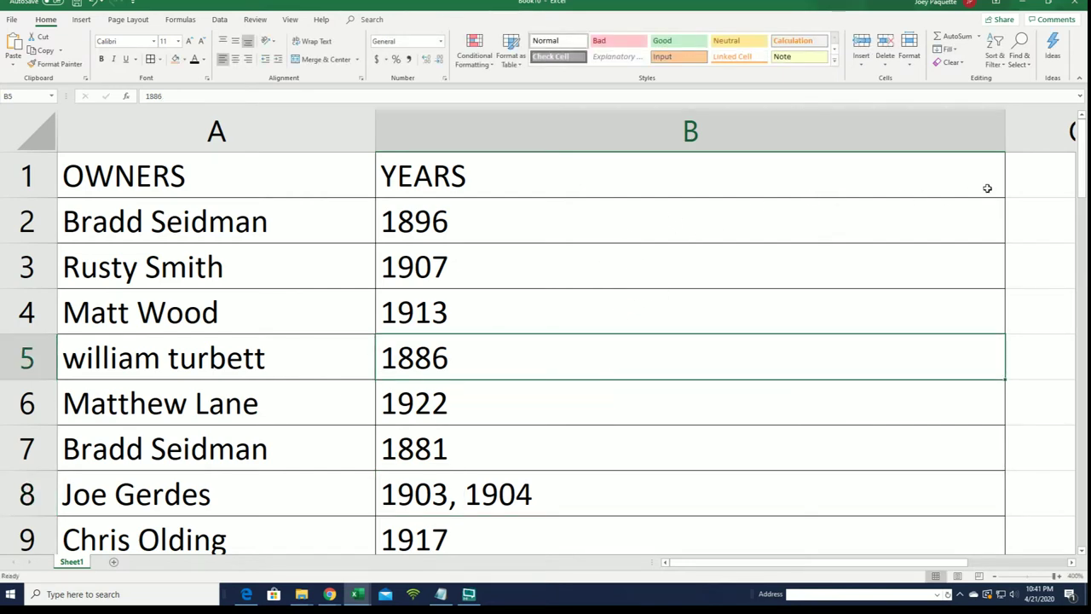
Step: Try to remove the thousands separator from the year 1916 in cell B24
drag(1079, 153, 1077, 348)
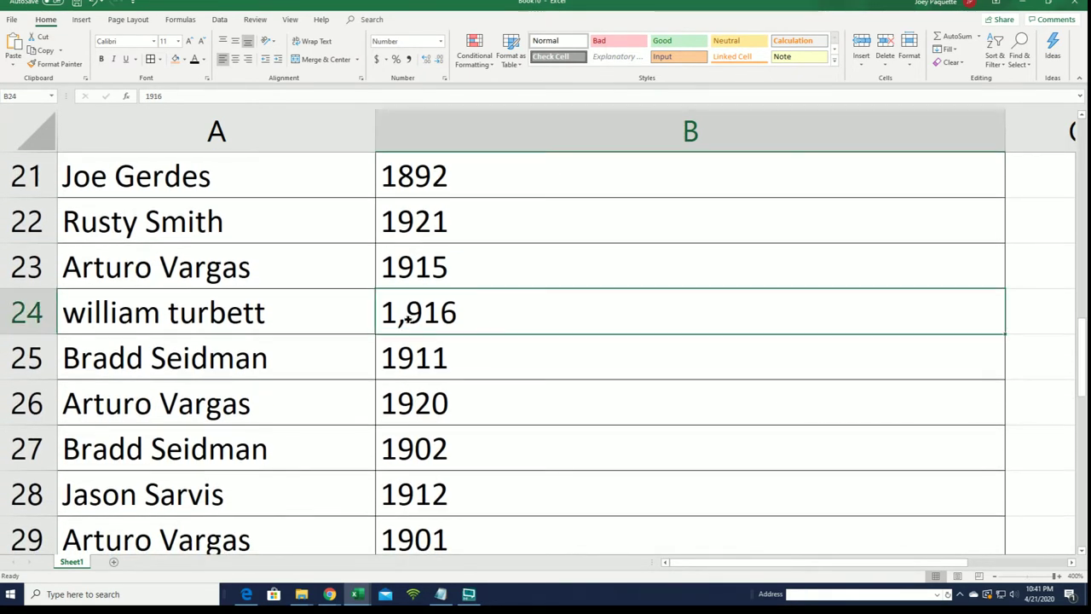
double_click(413, 329)
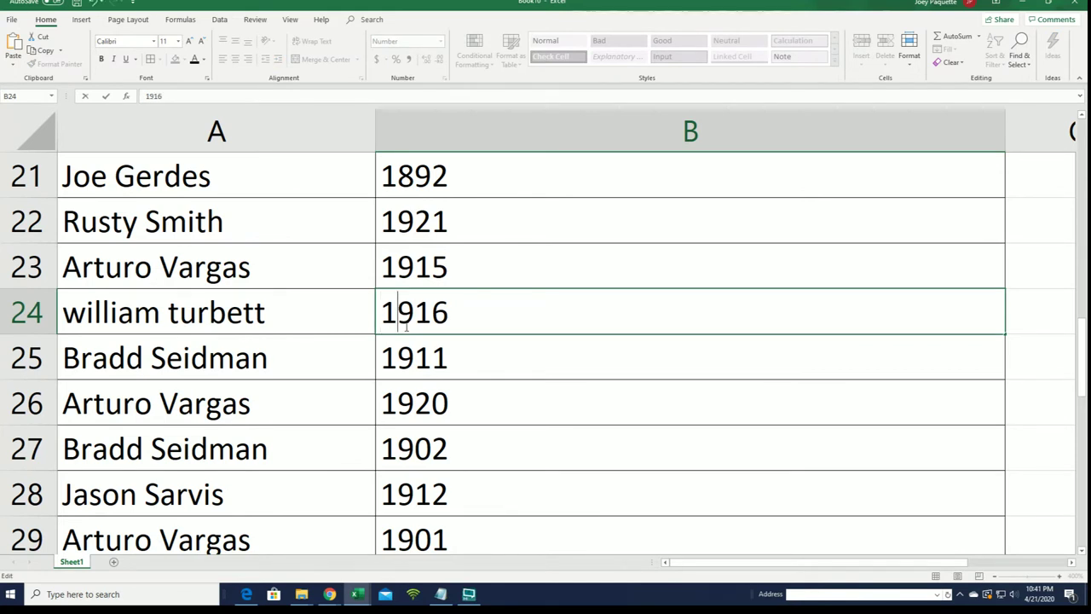
text(,)
key(Return)
text(,)
key(Return)
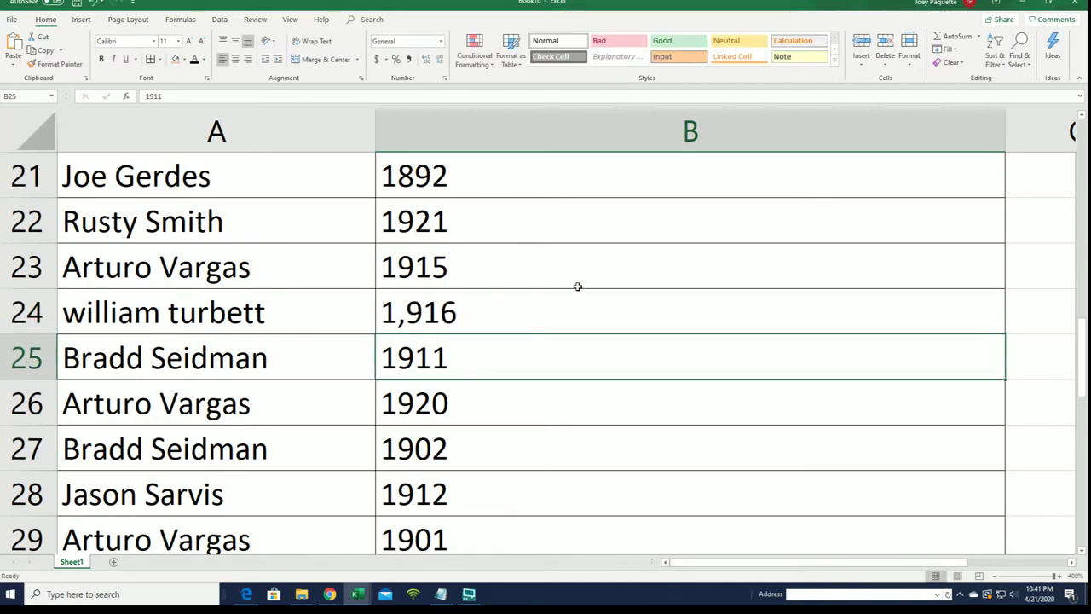
Step: Review the paired owners and years through the whole table and return to the first row
drag(1081, 376, 1065, 266)
drag(1061, 224, 1055, 173)
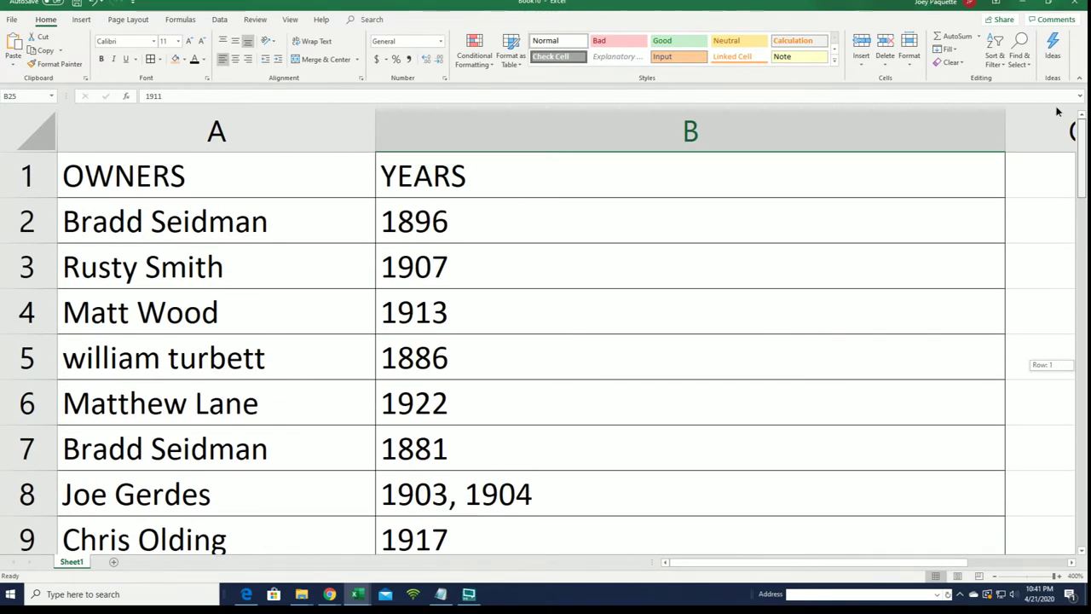
drag(1057, 111, 1080, 181)
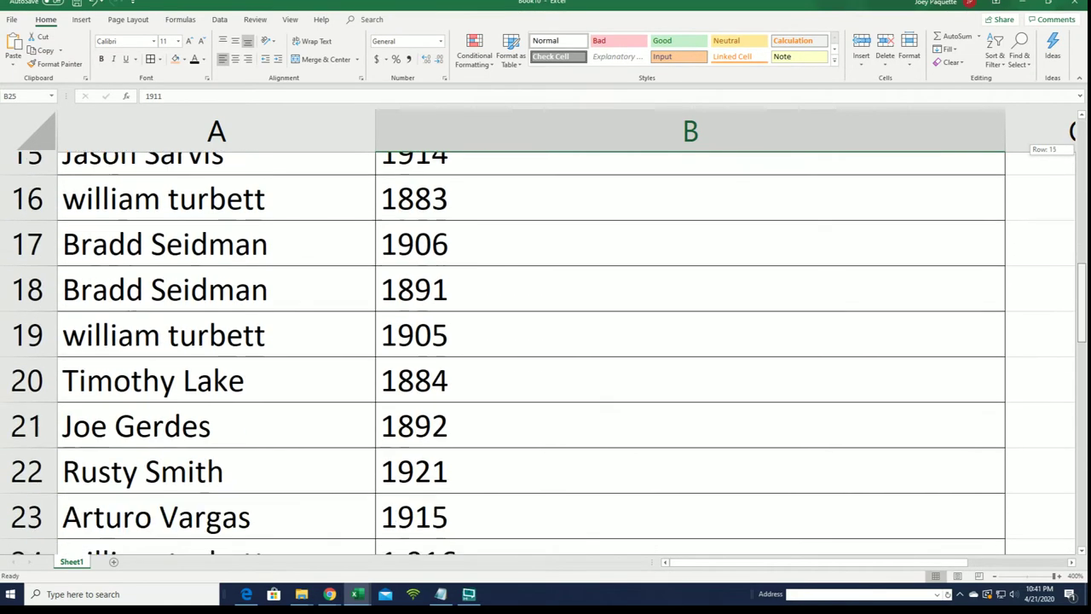
drag(1081, 346, 1081, 431)
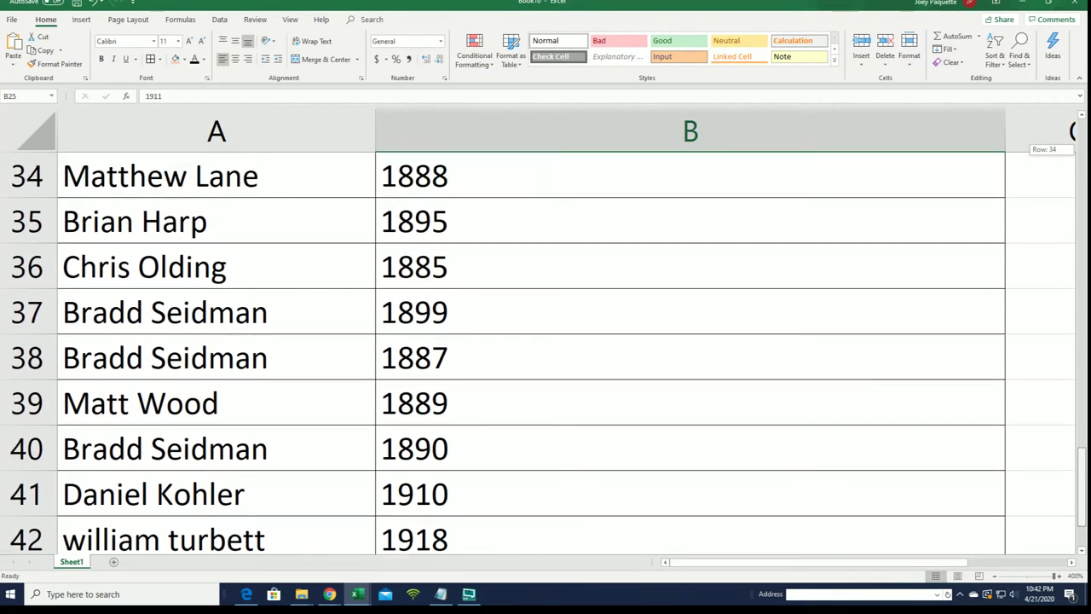
drag(1081, 452, 1083, 119)
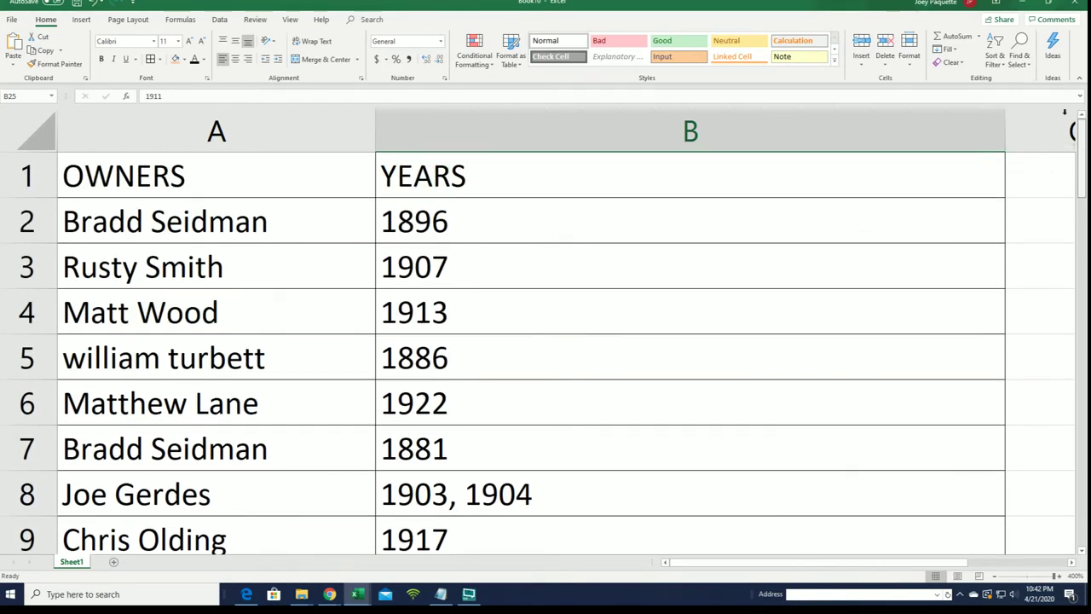